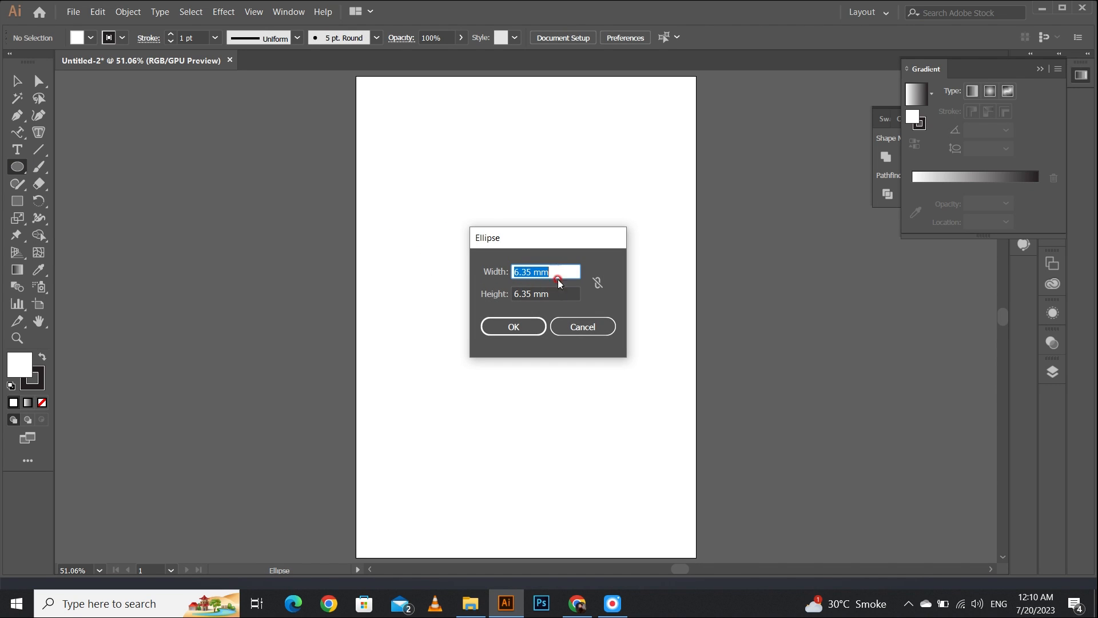
- Cancel the ellipse creation, show the rulers and change the measurement units to pixels
click(571, 325)
key(ctrl+r)
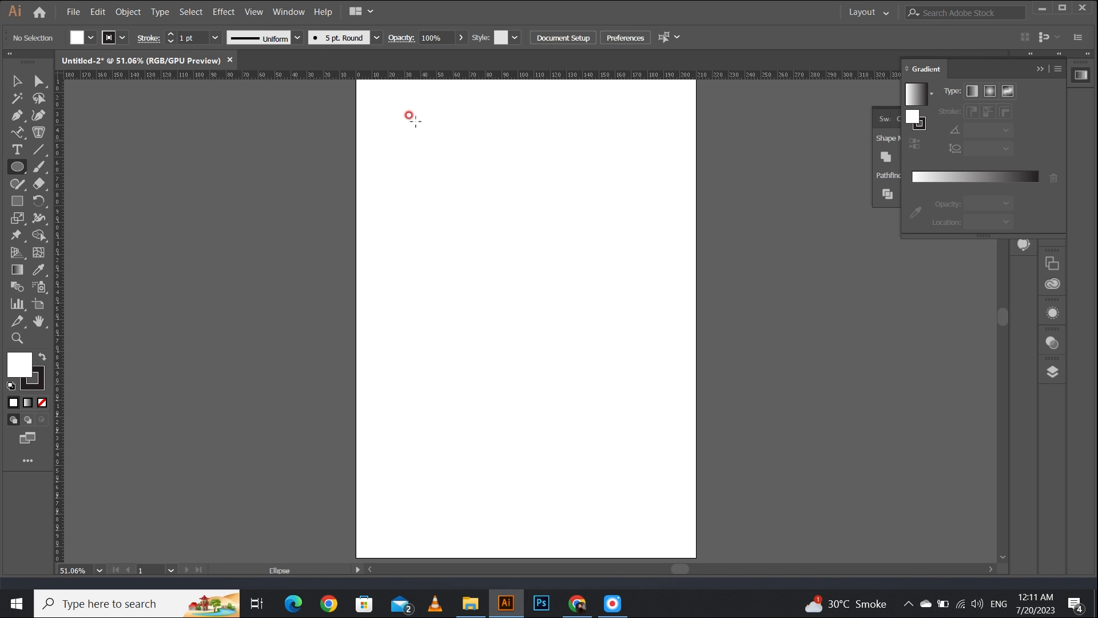
right_click(417, 78)
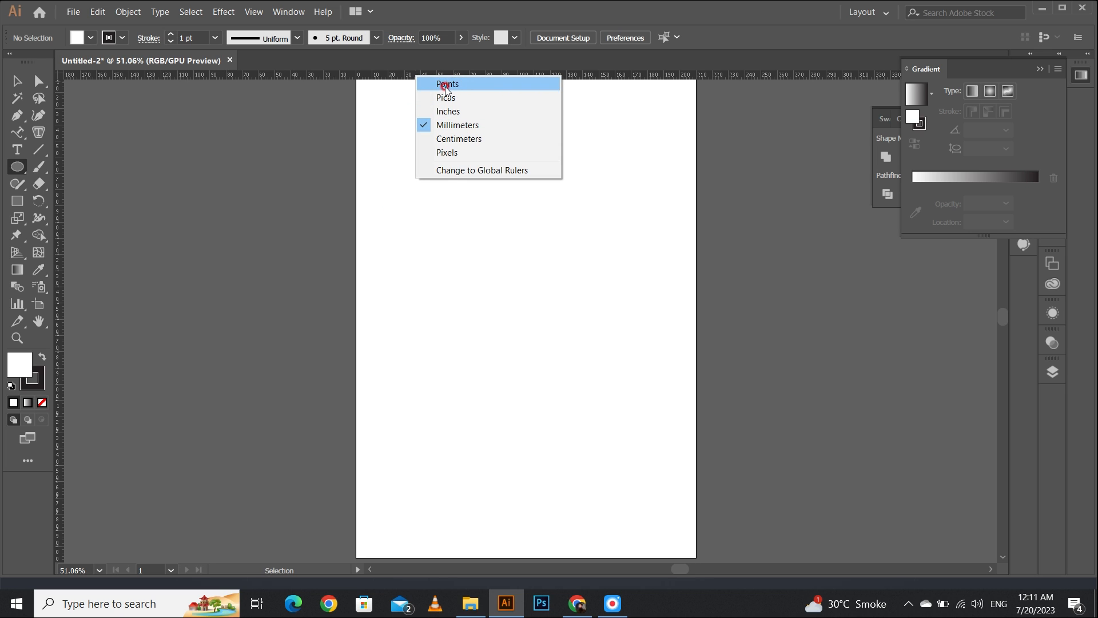
click(455, 156)
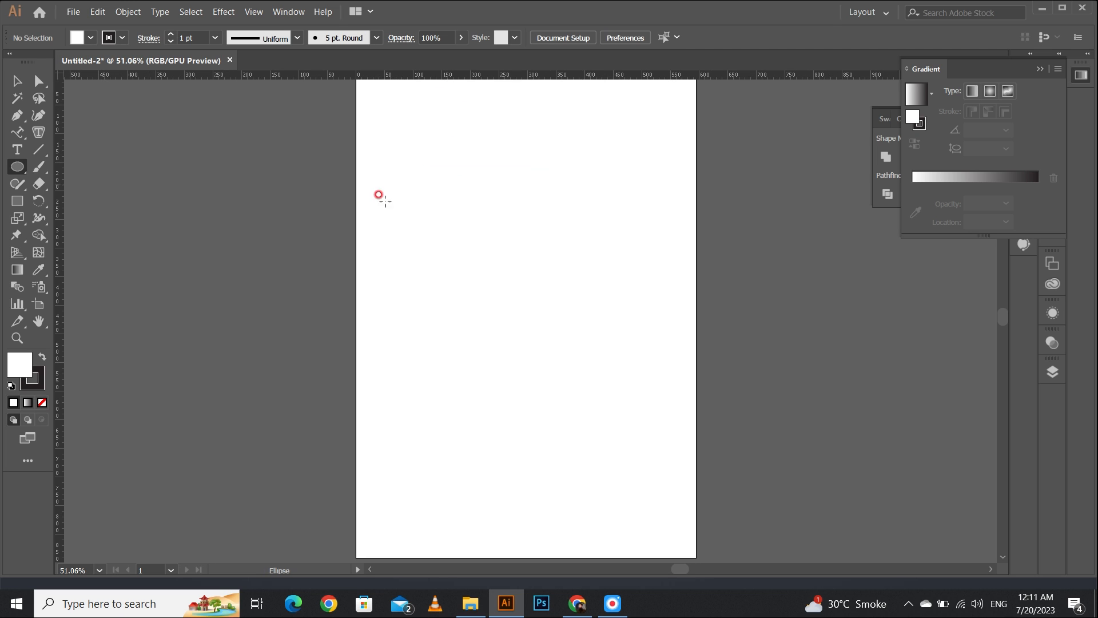
- Create a circle 20 px wide and 20 px high in the upper part of the artboard
click(475, 233)
text(2)
key(Tab)
text(20)
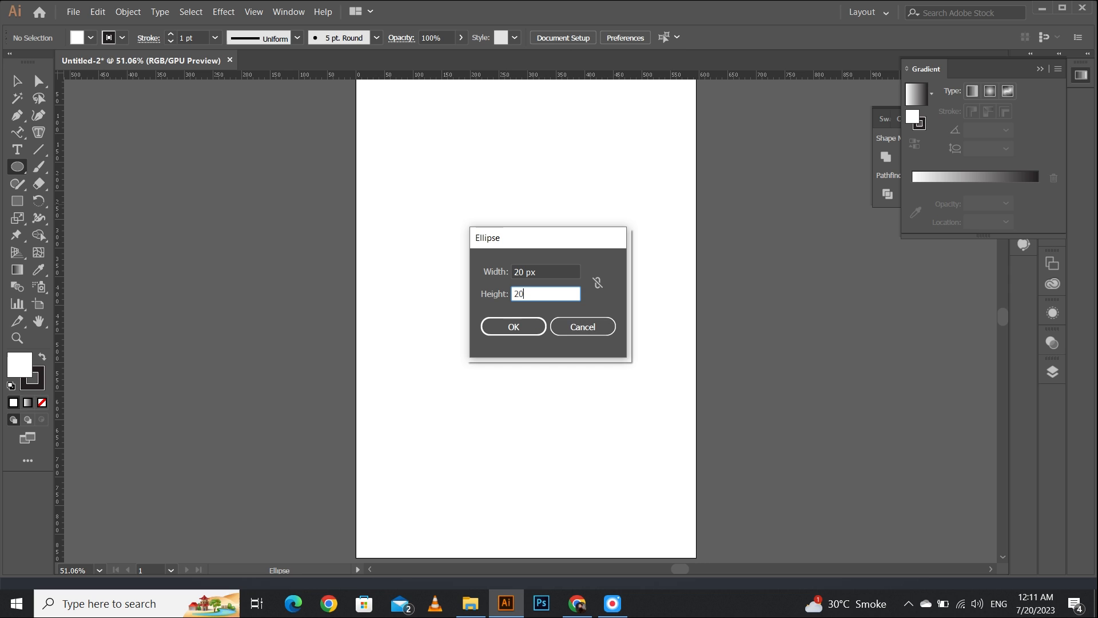
click(511, 326)
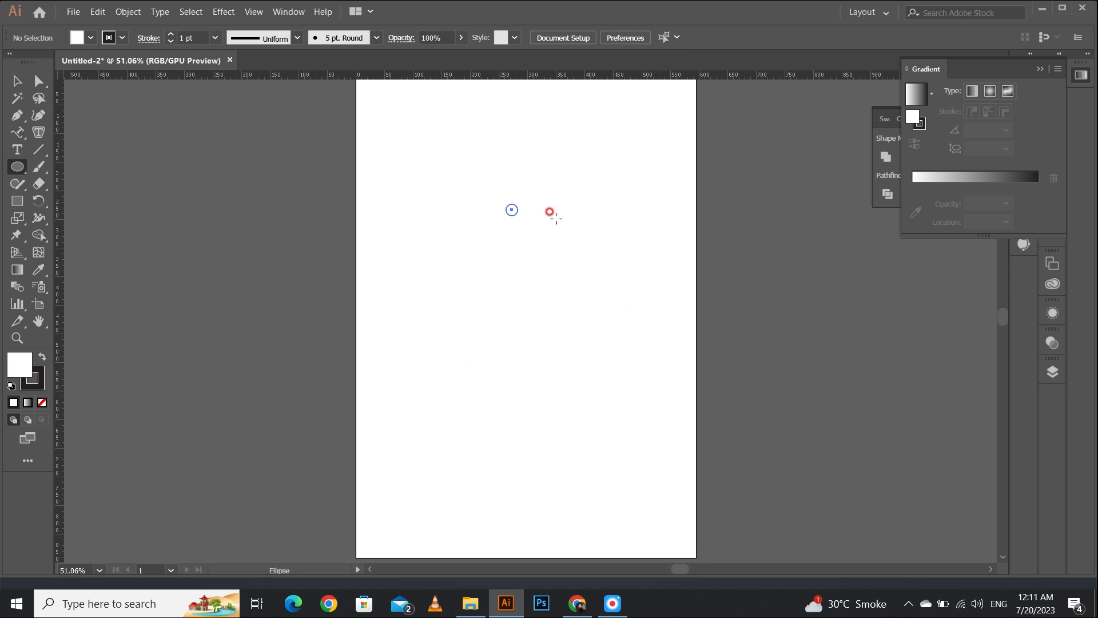
- Swap the circle's fill and stroke colours so it is filled black, and remove its stroke
drag(497, 203, 615, 265)
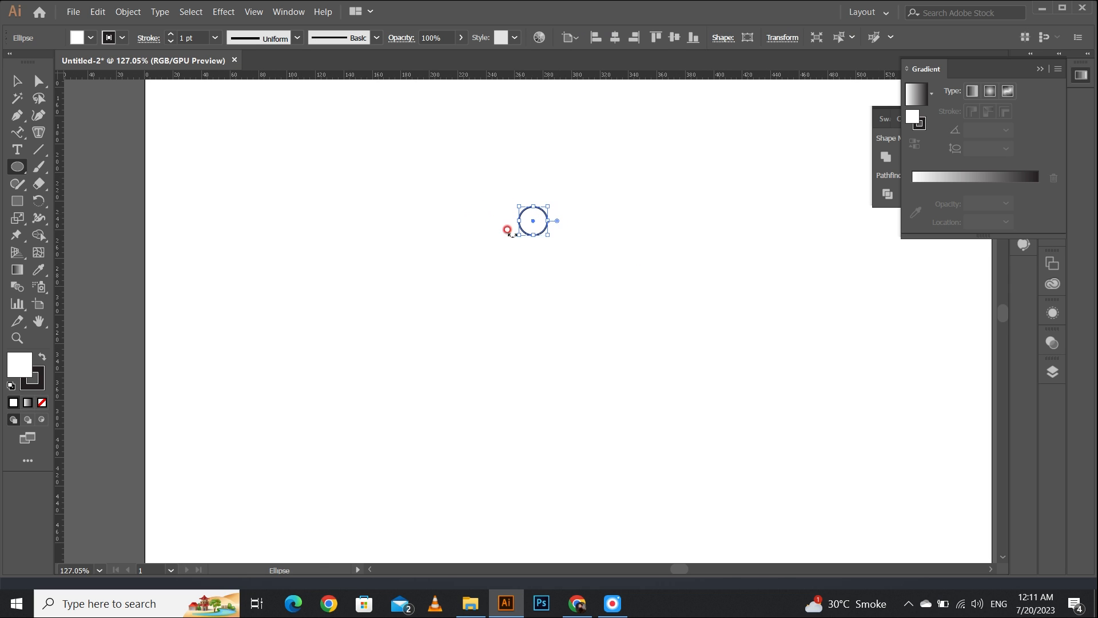
drag(527, 216, 640, 284)
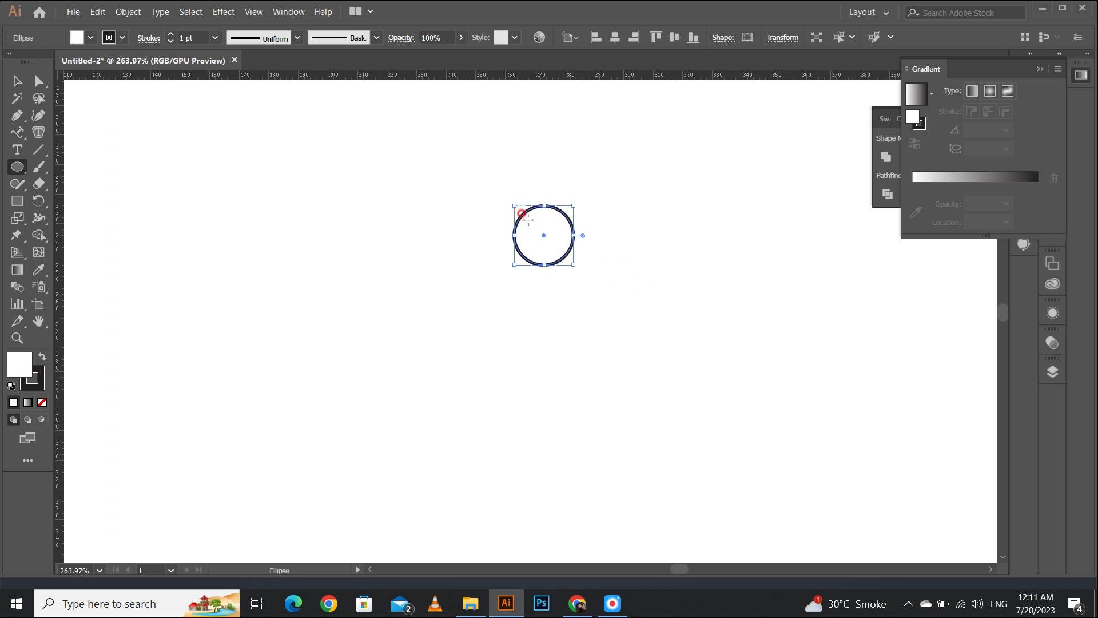
click(45, 361)
click(44, 404)
key(v)
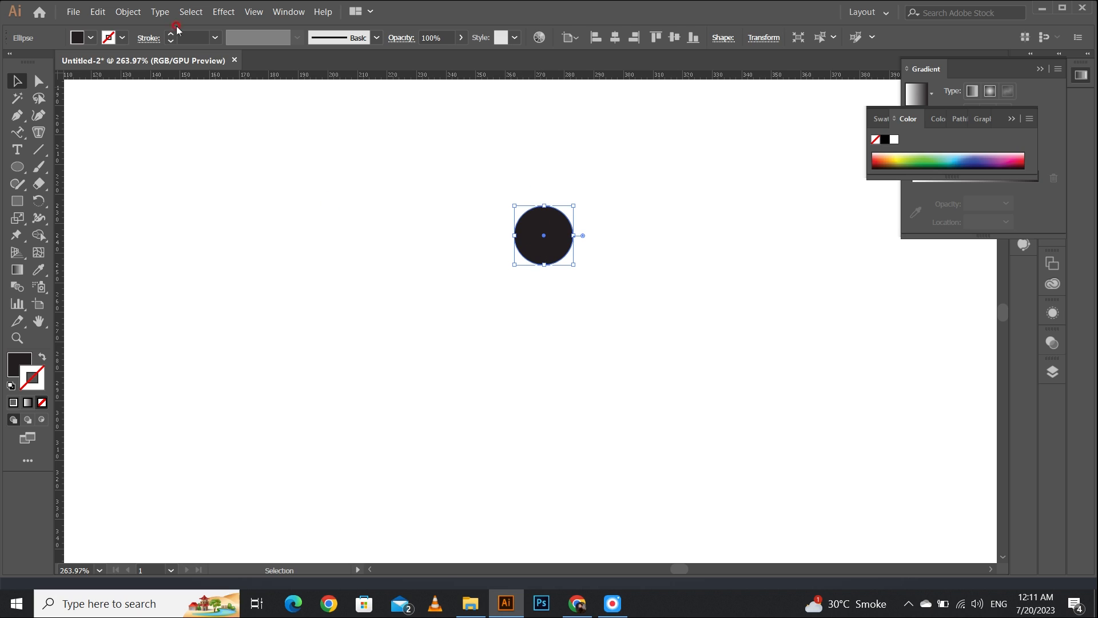
- Apply a Pucker & Bloat effect of -63% to the circle to form a four-pointed star
click(225, 12)
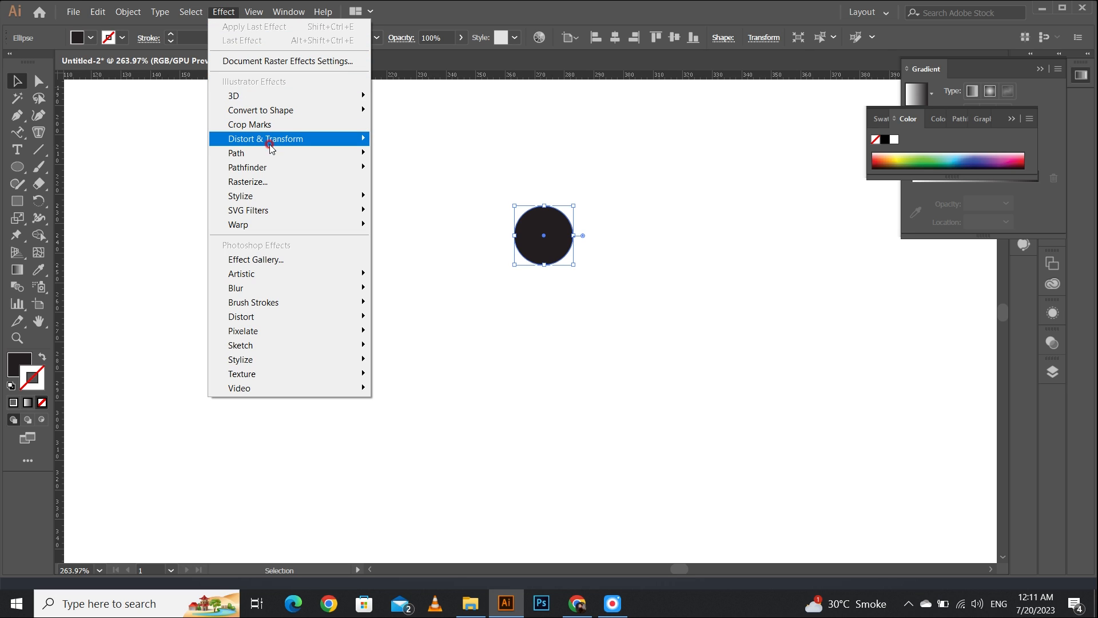
mouse_move(301, 145)
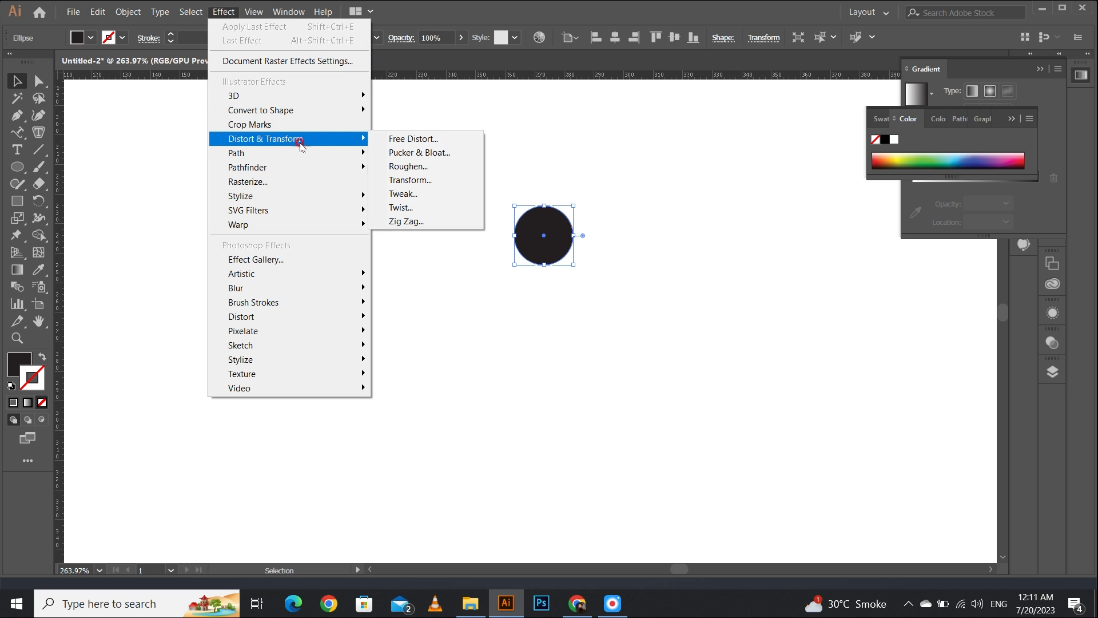
click(432, 154)
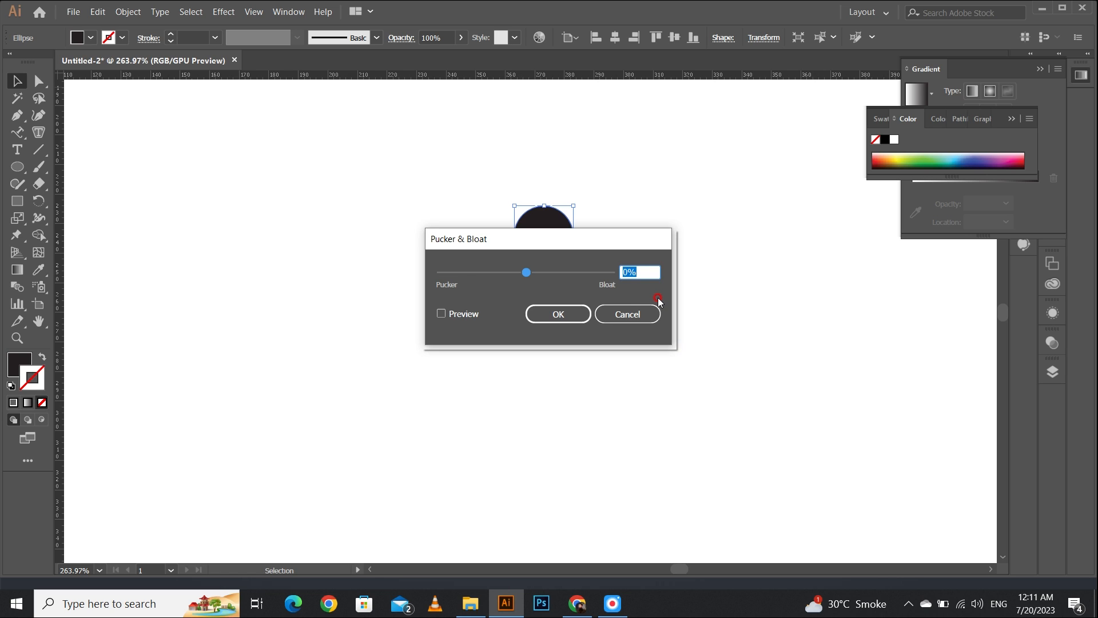
text(-63)
click(464, 312)
click(558, 314)
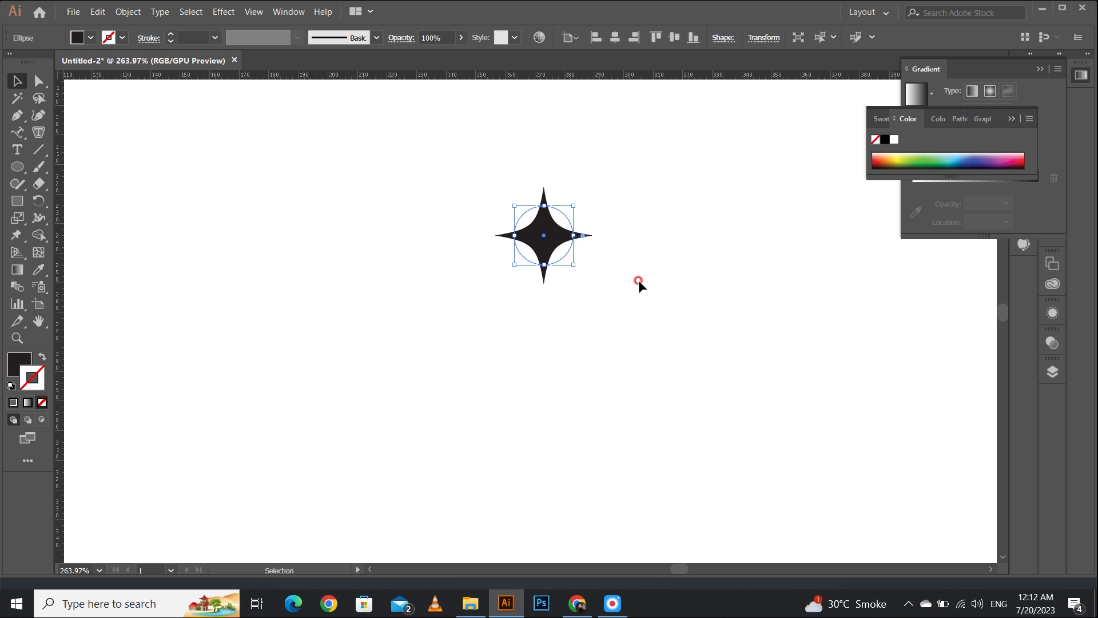
- Start a Distort & Transform > Transform effect on the star with horizontal and vertical scale at 93%
click(223, 11)
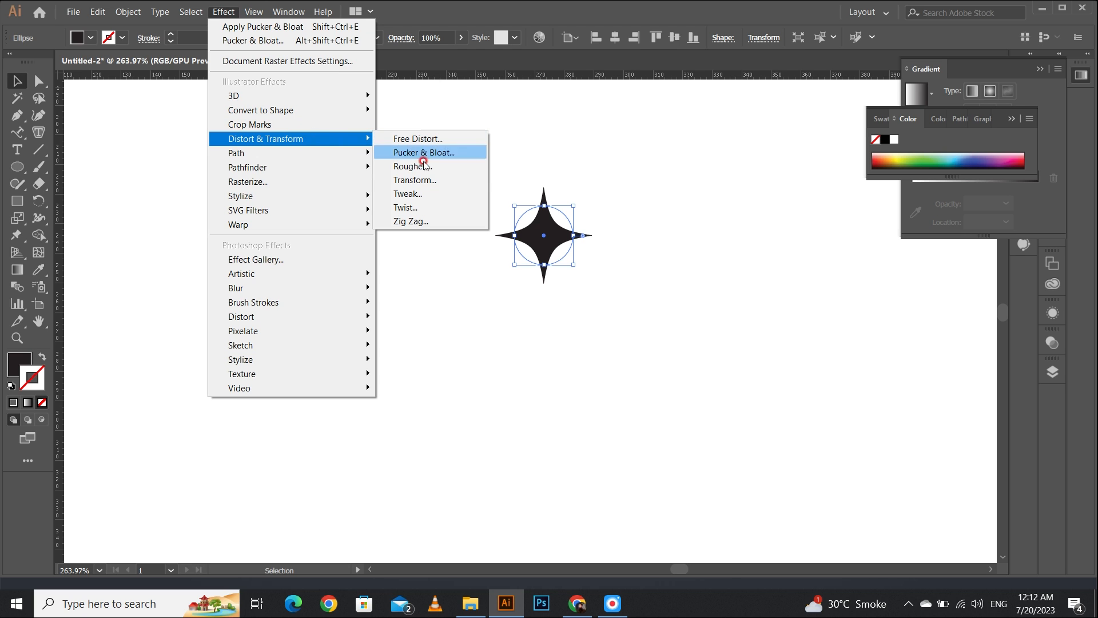
click(429, 179)
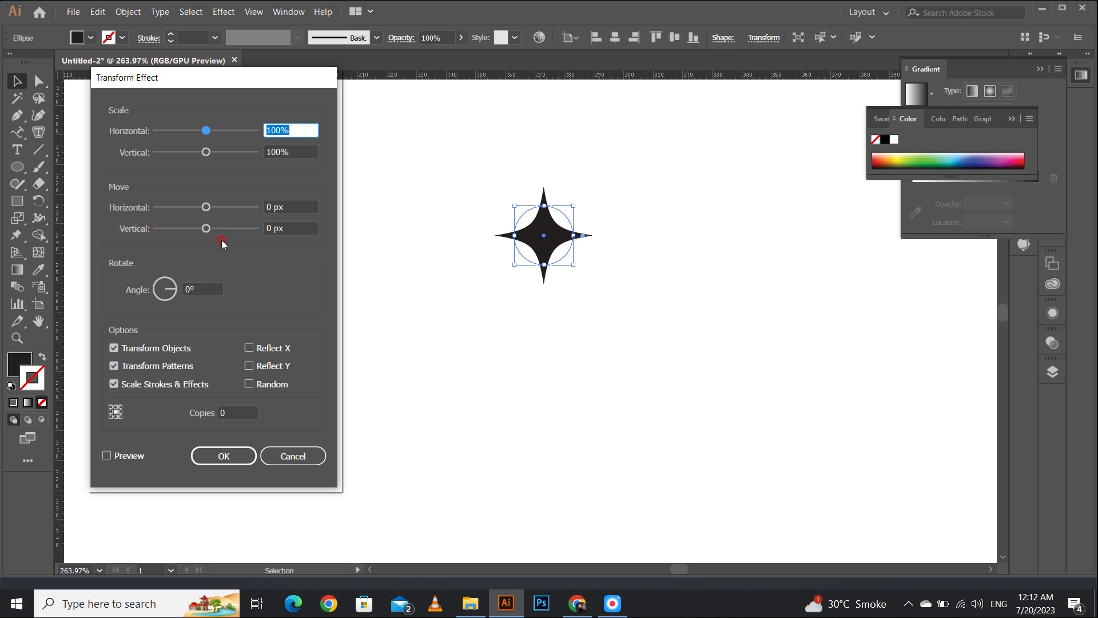
text(93)
key(Tab)
text(93)
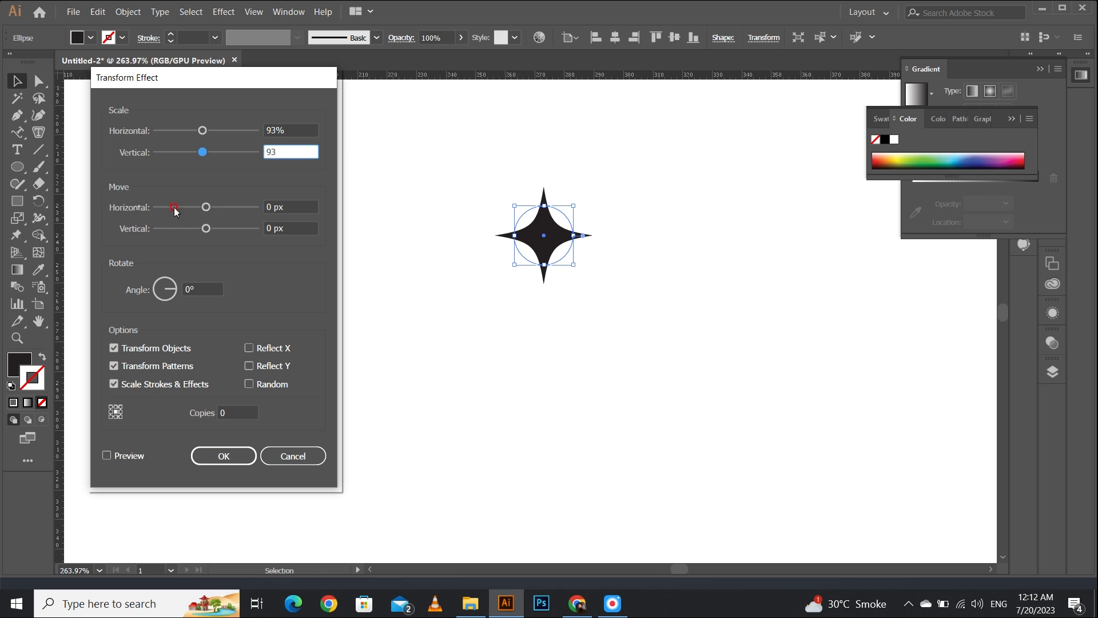
- Set the Transform effect's move distance to 10 px horizontally and -100 px vertically
click(303, 206)
text(10)
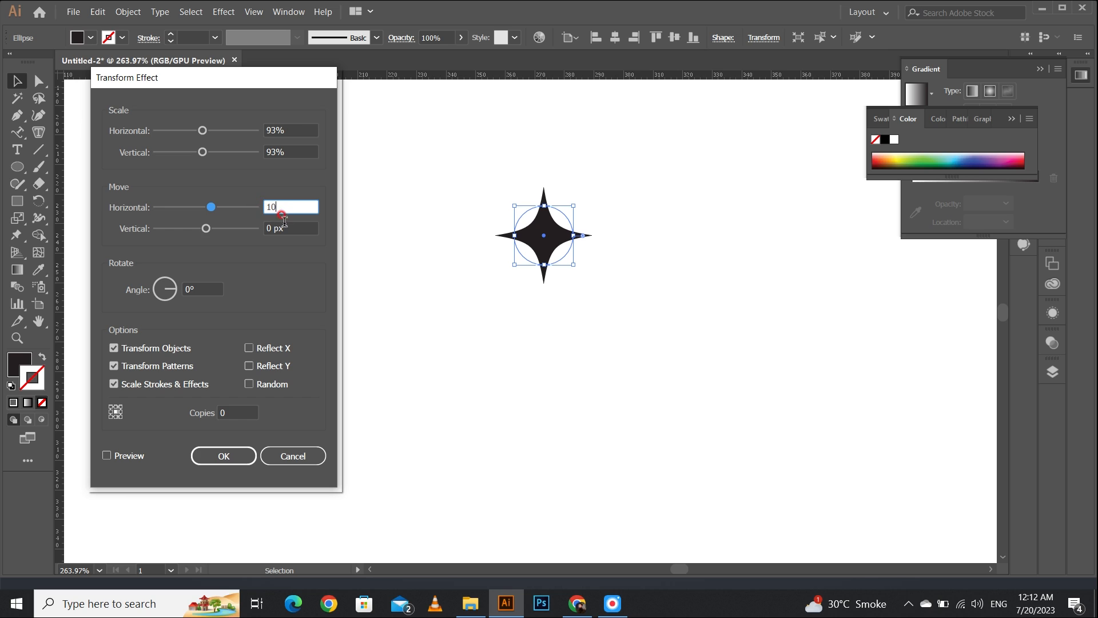
key(Tab)
click(238, 229)
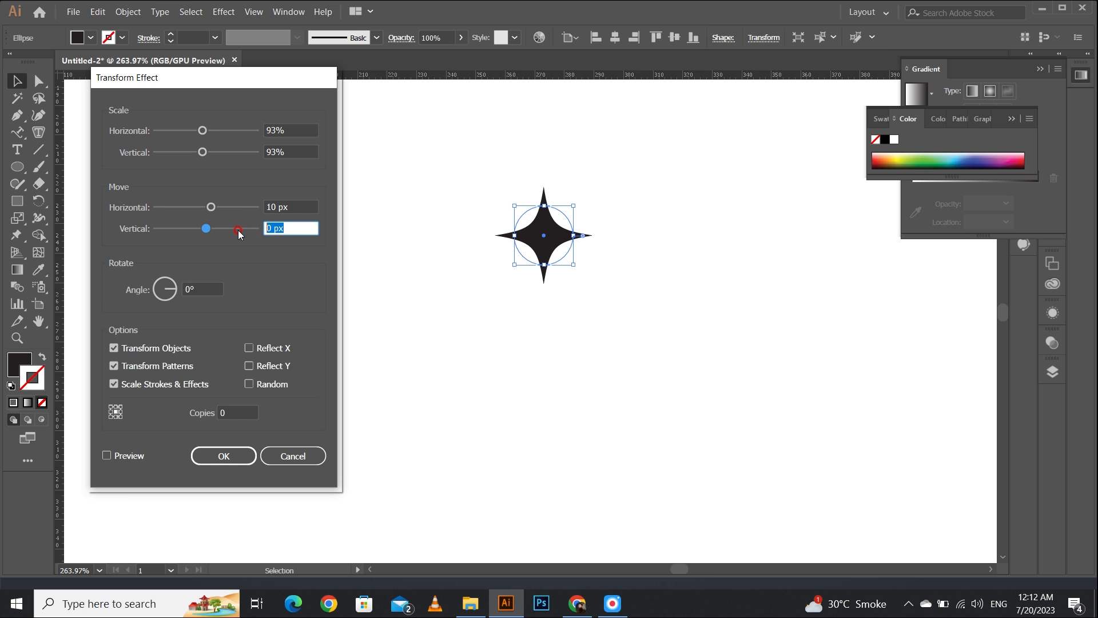
text(-100)
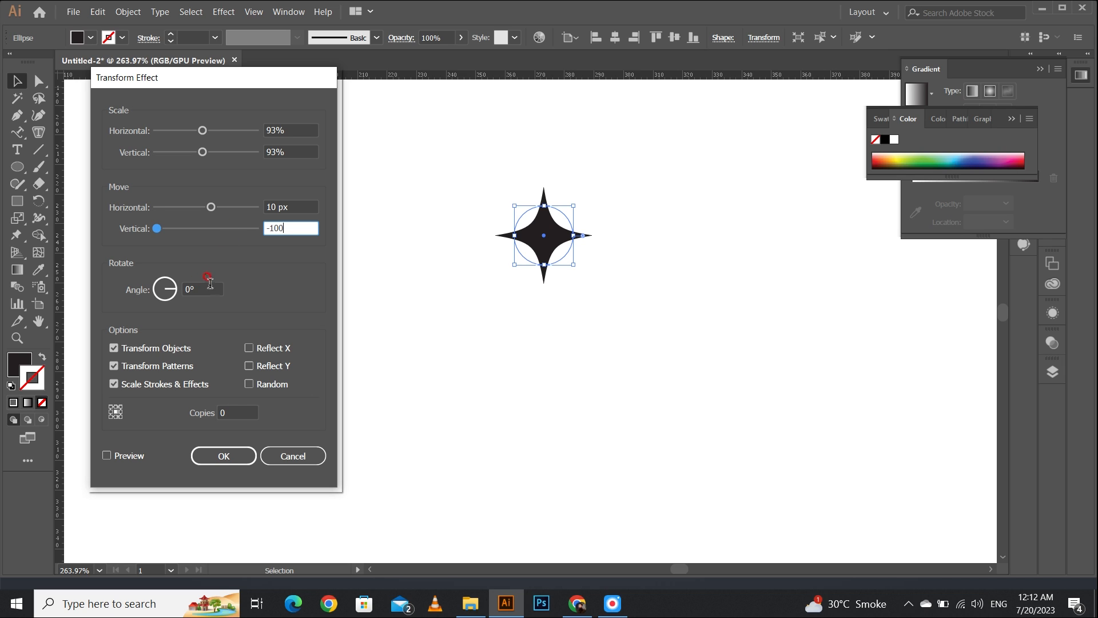
- Set the rotation to 350°, turn off Scale Strokes & Effects and apply the Transform effect with 30 copies
key(Tab)
text(350)
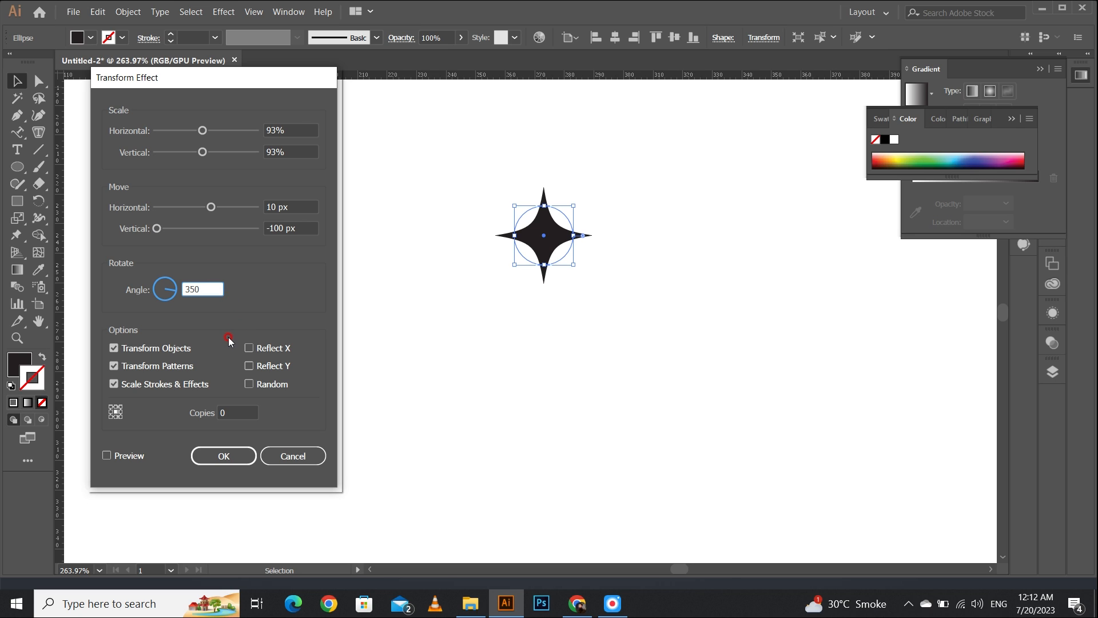
click(114, 384)
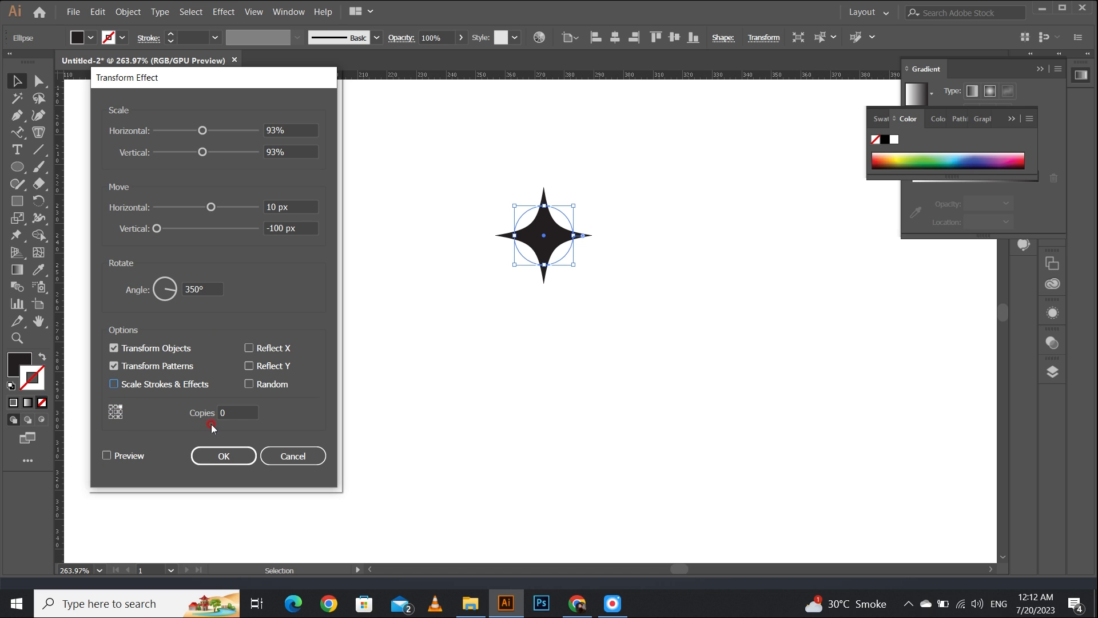
click(239, 412)
text(3)
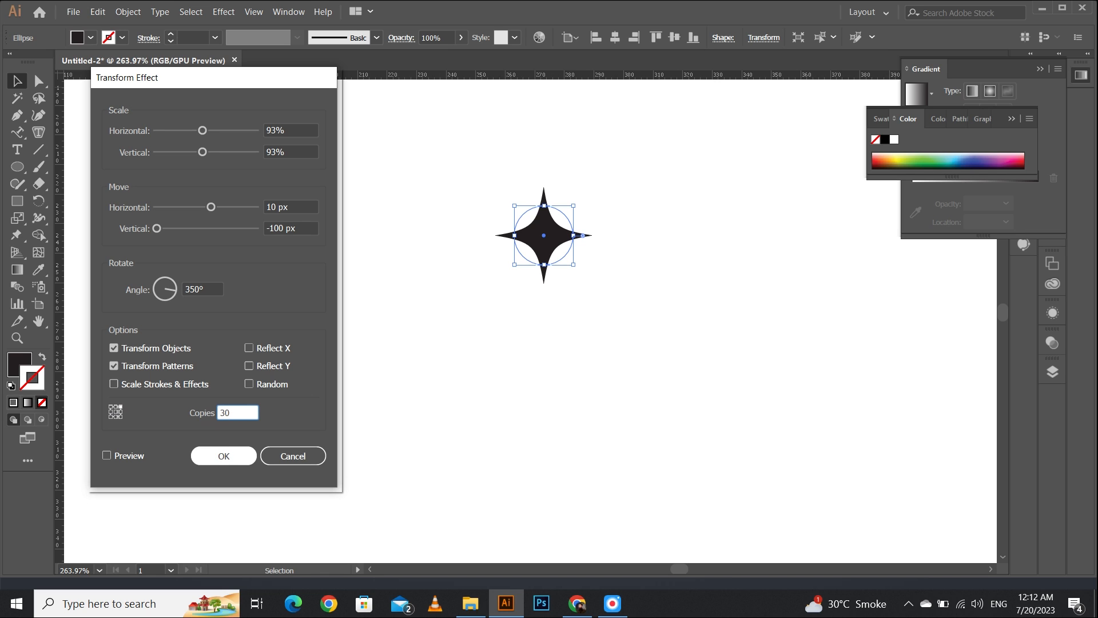
click(210, 459)
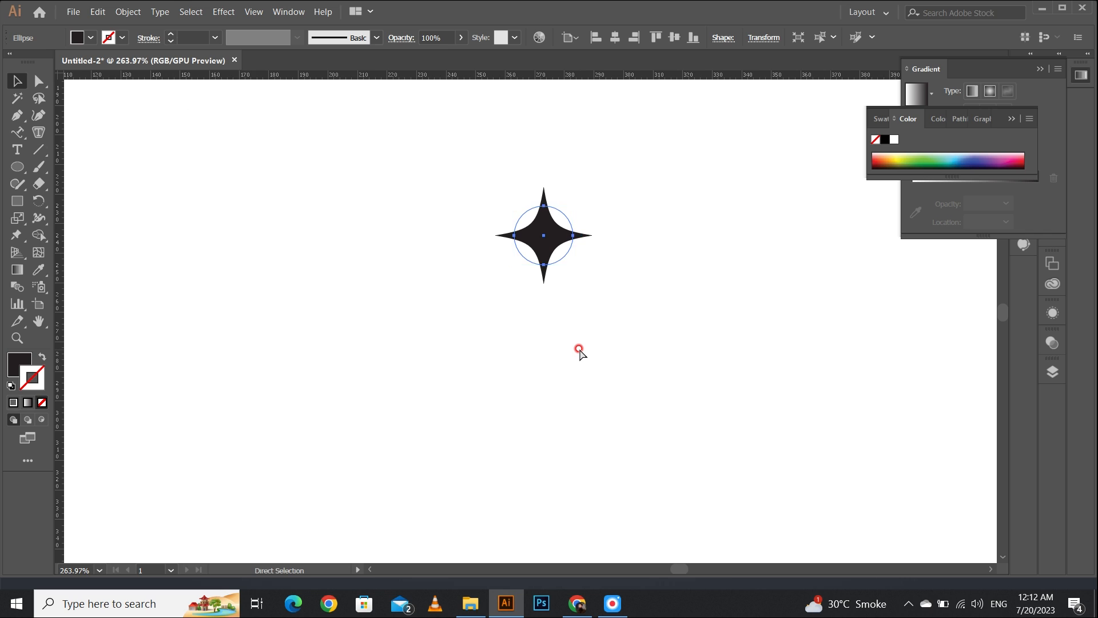
- Examine the whole trail of star copies extending beyond the artboard
key(ctrl+minus)
key(ctrl+minus)
key(ctrl+minus)
key(ctrl+minus)
key(ctrl+minus)
key(ctrl+minus)
key(ctrl+minus)
key(ctrl+space)
drag(695, 218, 787, 255)
drag(539, 203, 571, 220)
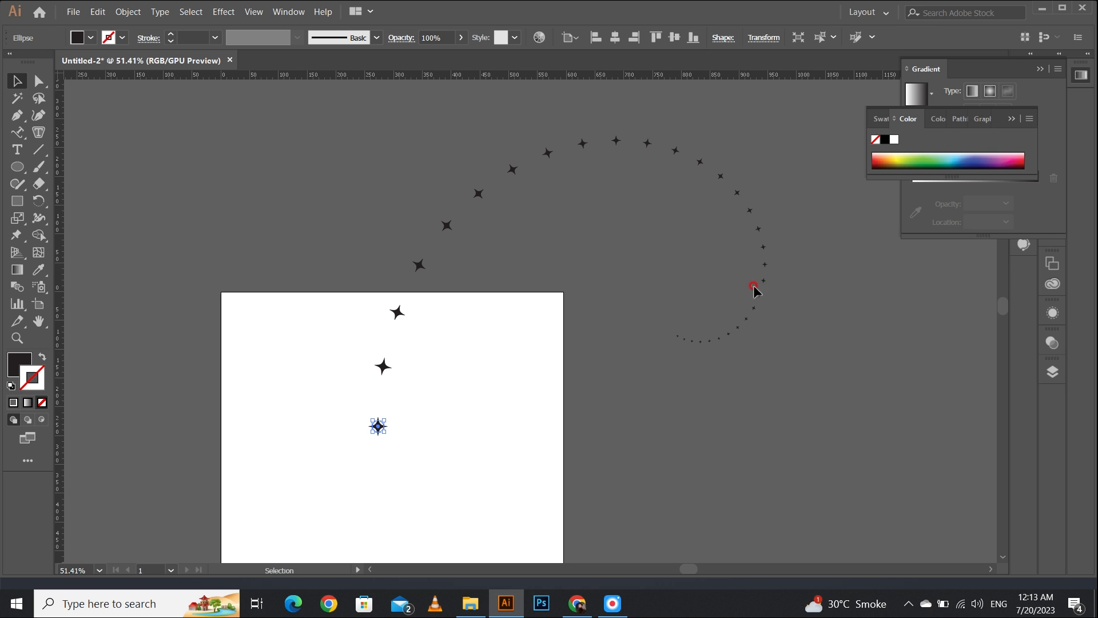
- Add a second Transform effect instance to the star with horizontal and vertical scale at 85%
click(223, 12)
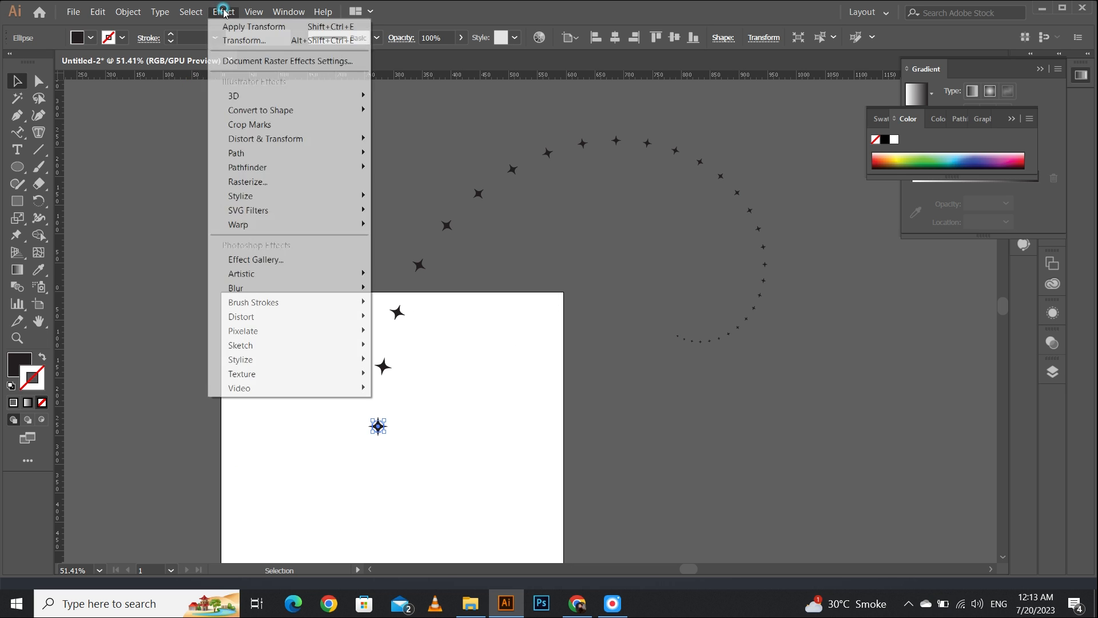
mouse_move(289, 140)
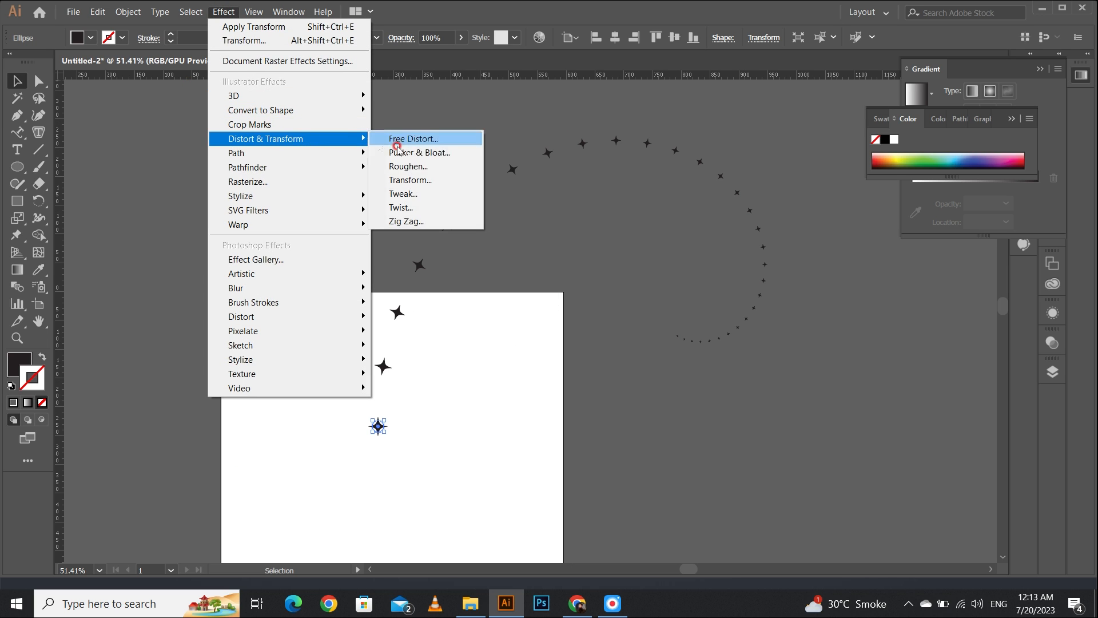
click(424, 180)
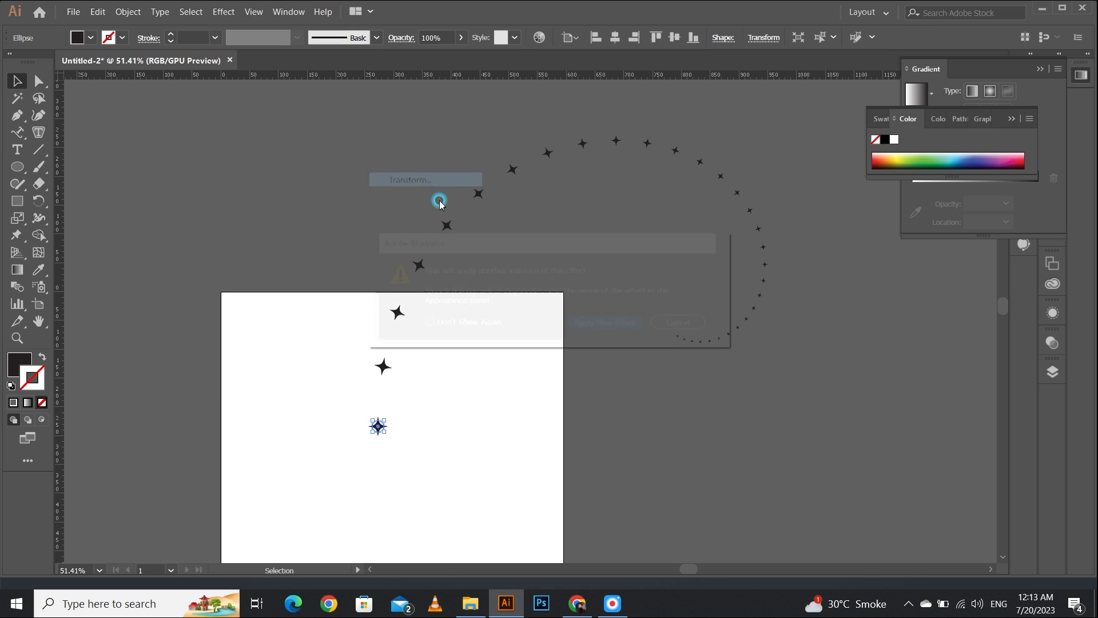
click(591, 326)
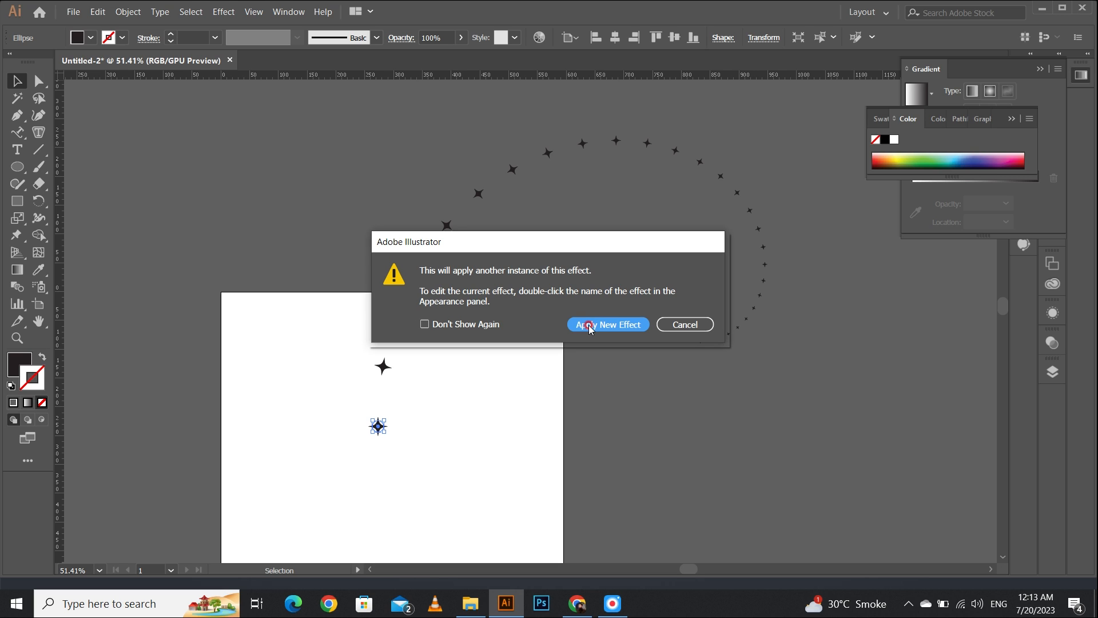
click(587, 326)
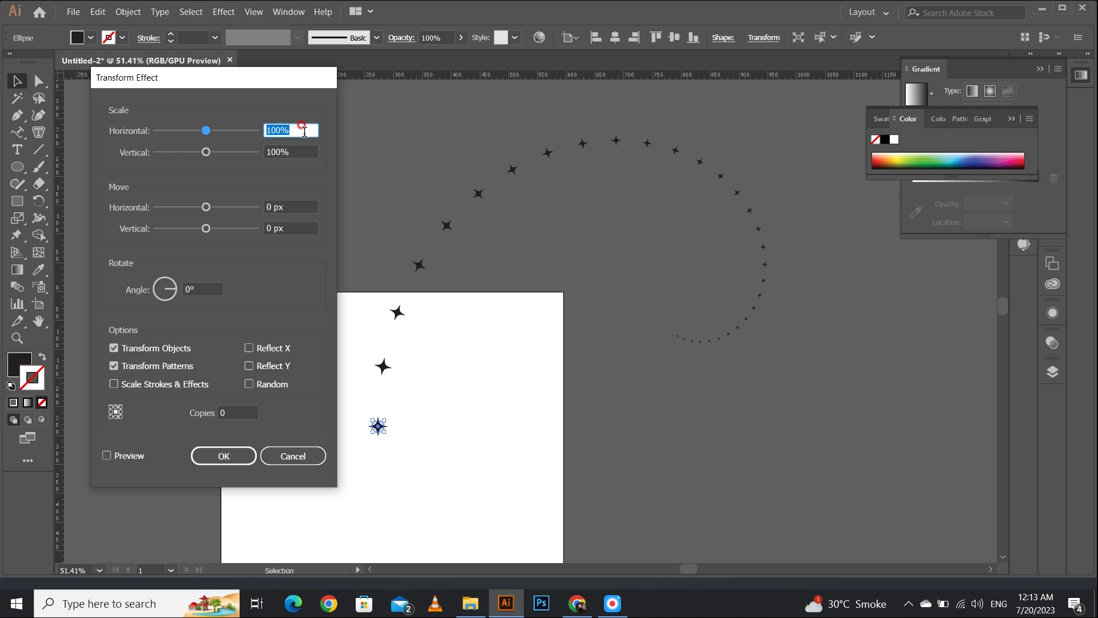
text(85)
key(Tab)
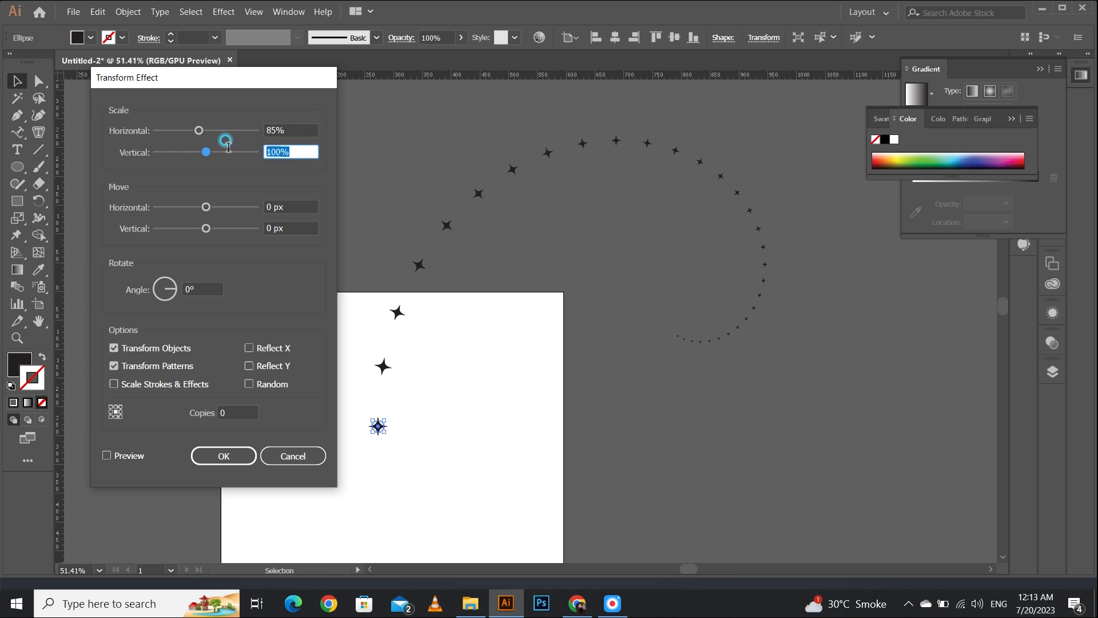
text(85)
- Set the second Transform effect's move distance to 100 px horizontally and -100 px vertically
click(271, 206)
text(100)
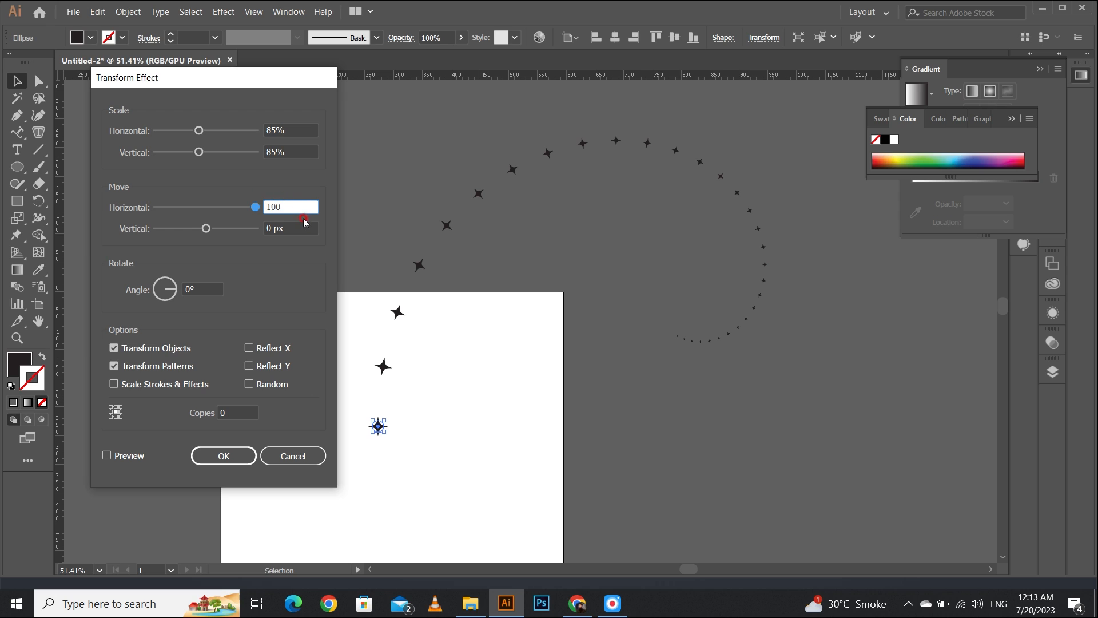
key(Tab)
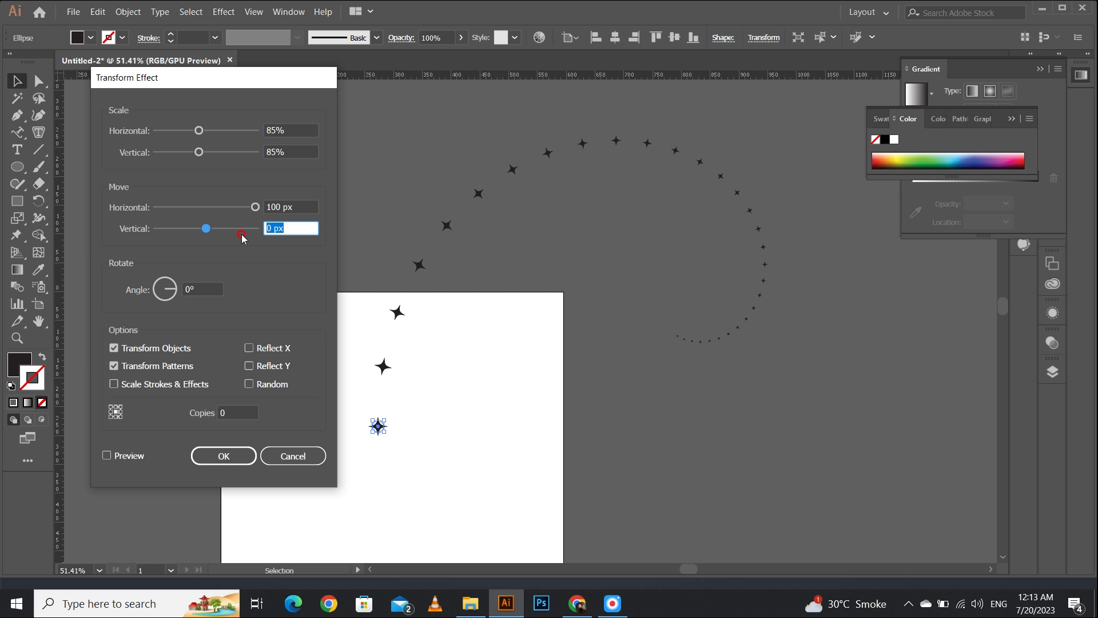
text(-100)
- Set the rotation to 350° with the top-centre reference point and apply the second Transform effect with 50 copies
key(Tab)
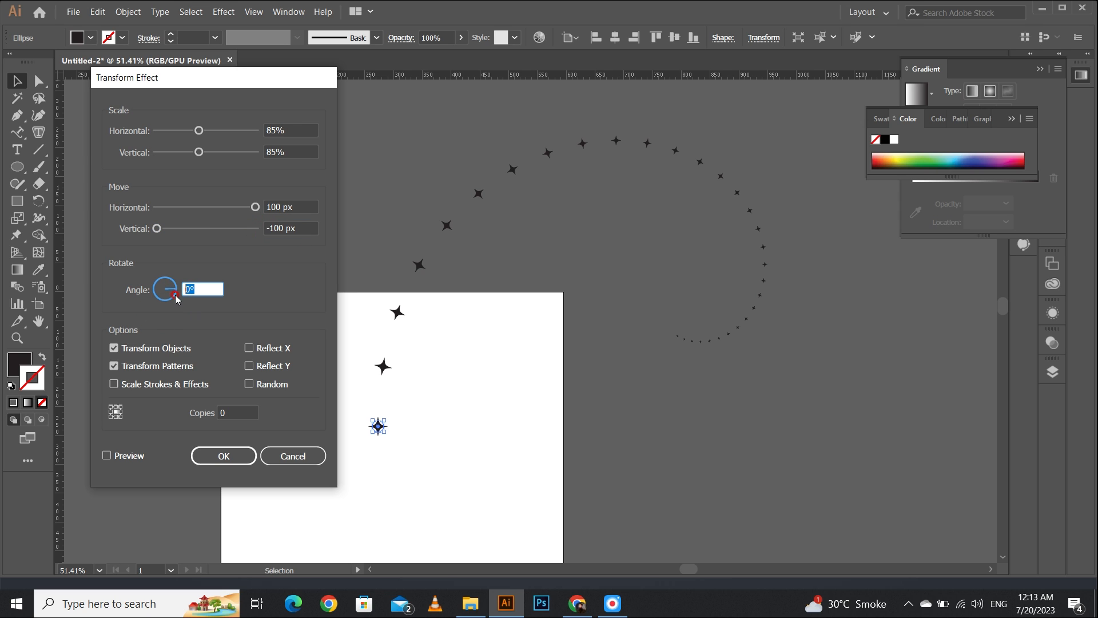
text(350)
click(115, 409)
click(229, 420)
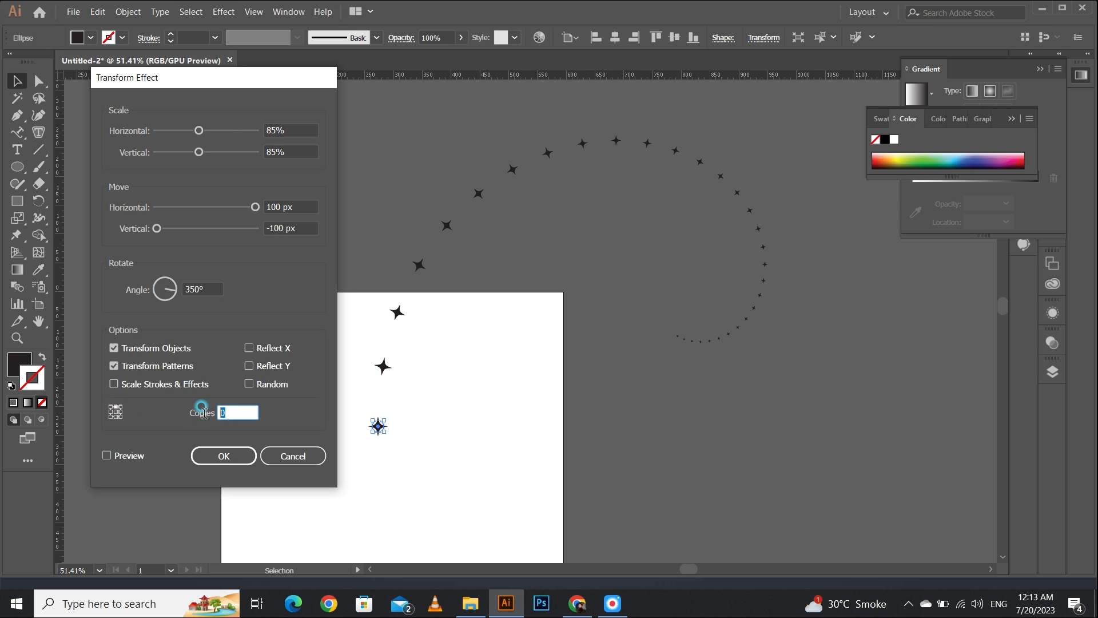
text(50)
click(127, 455)
click(232, 457)
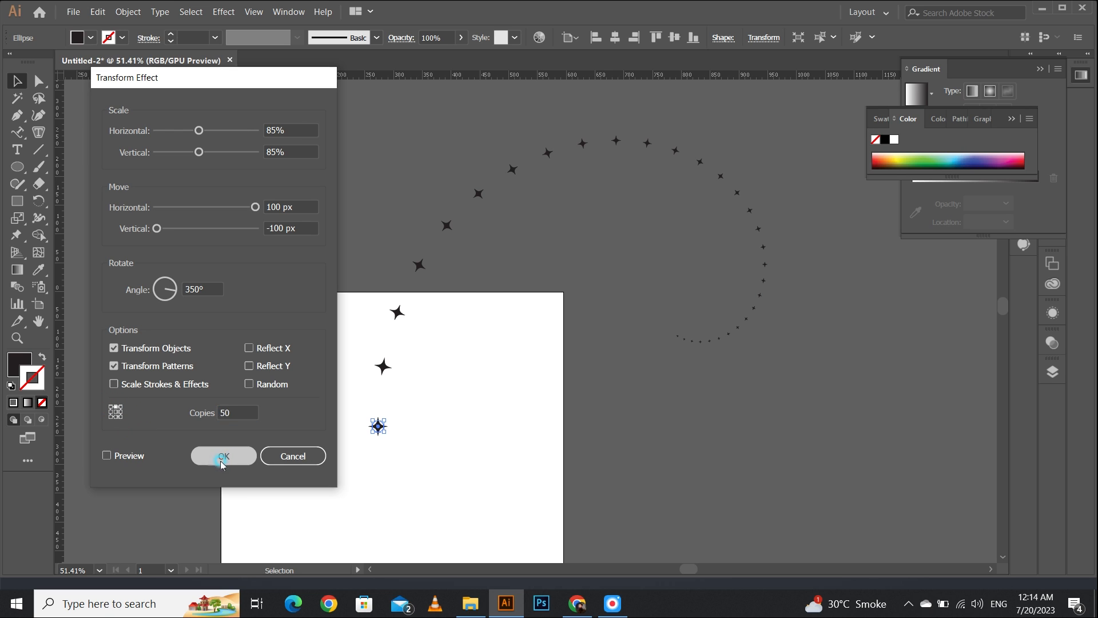
key(ctrl+minus)
key(ctrl+minus)
key(ctrl+minus)
key(ctrl+minus)
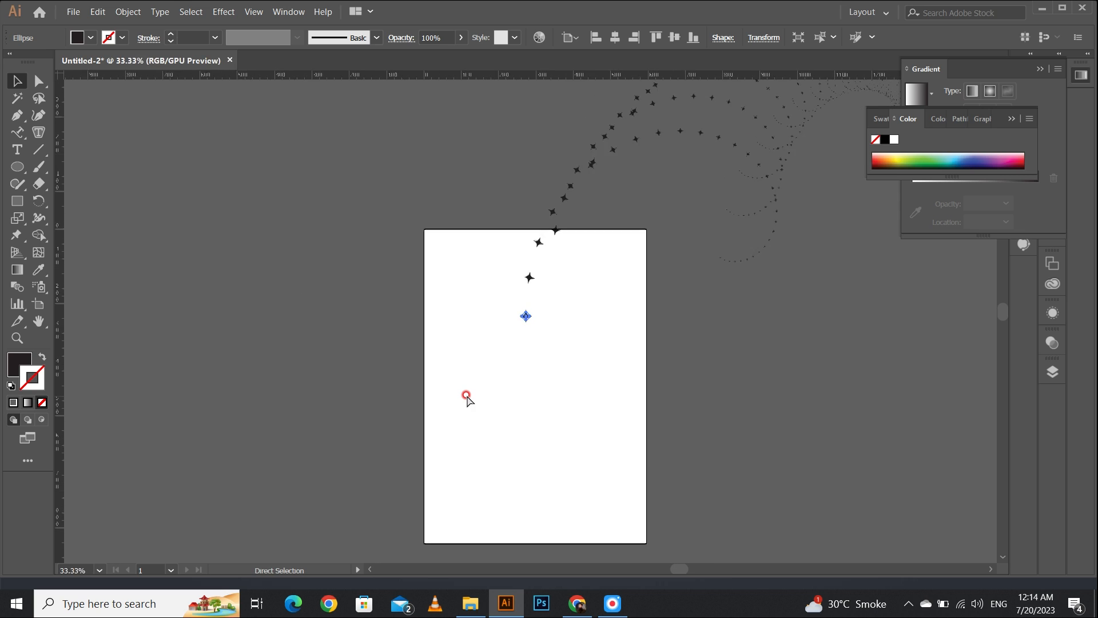
- Add a third Transform effect instance to the star with horizontal and vertical scale at 92%
key(ctrl+space)
drag(691, 195, 791, 257)
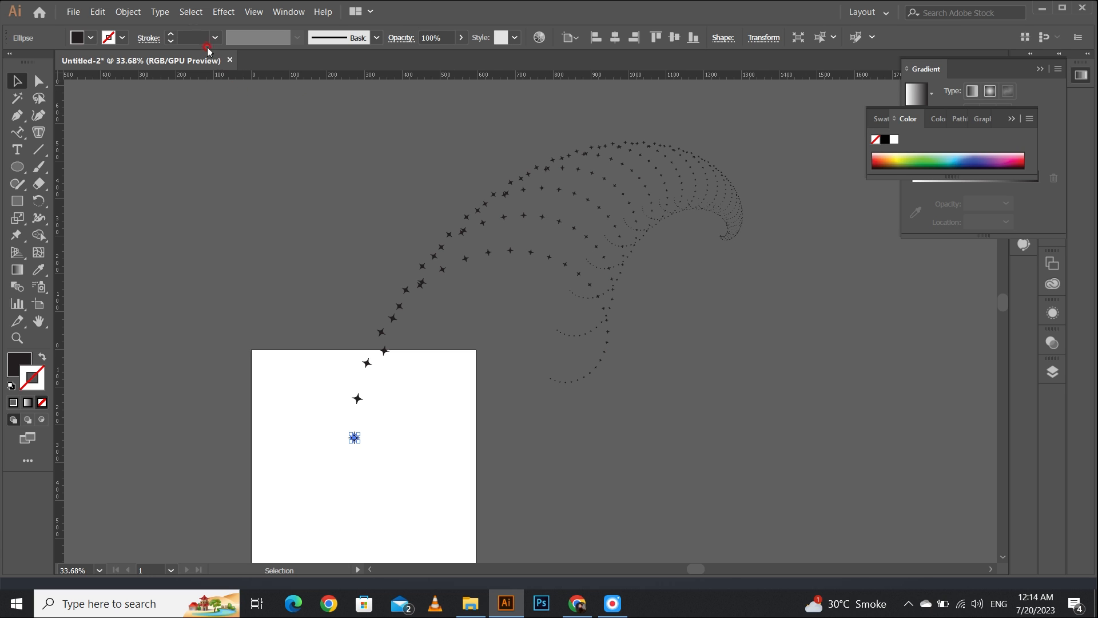
click(223, 12)
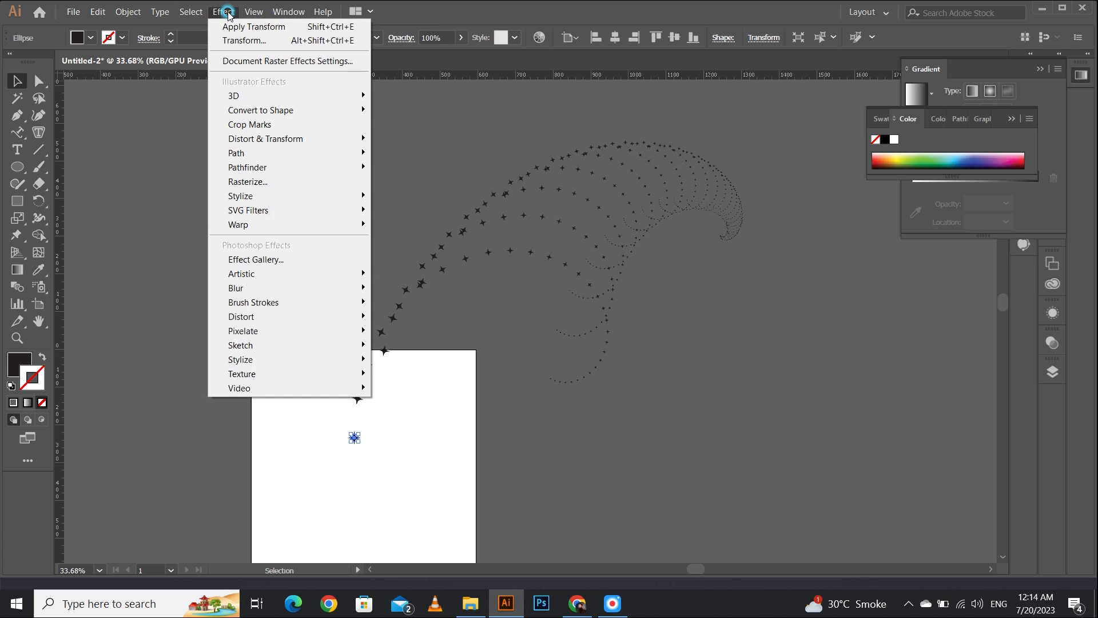
mouse_move(309, 139)
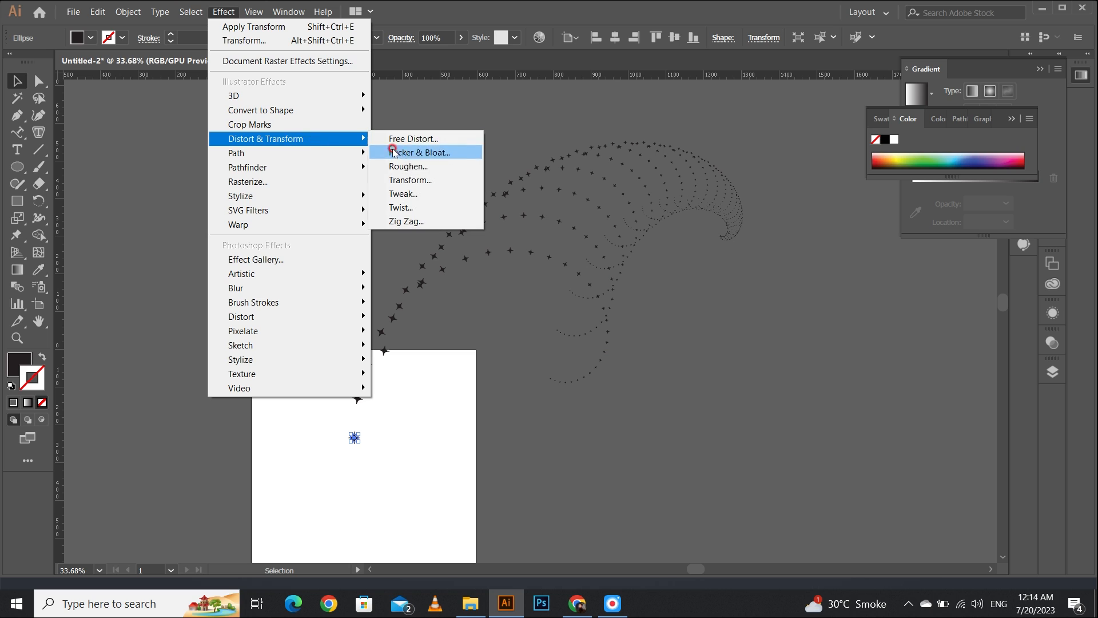
click(418, 180)
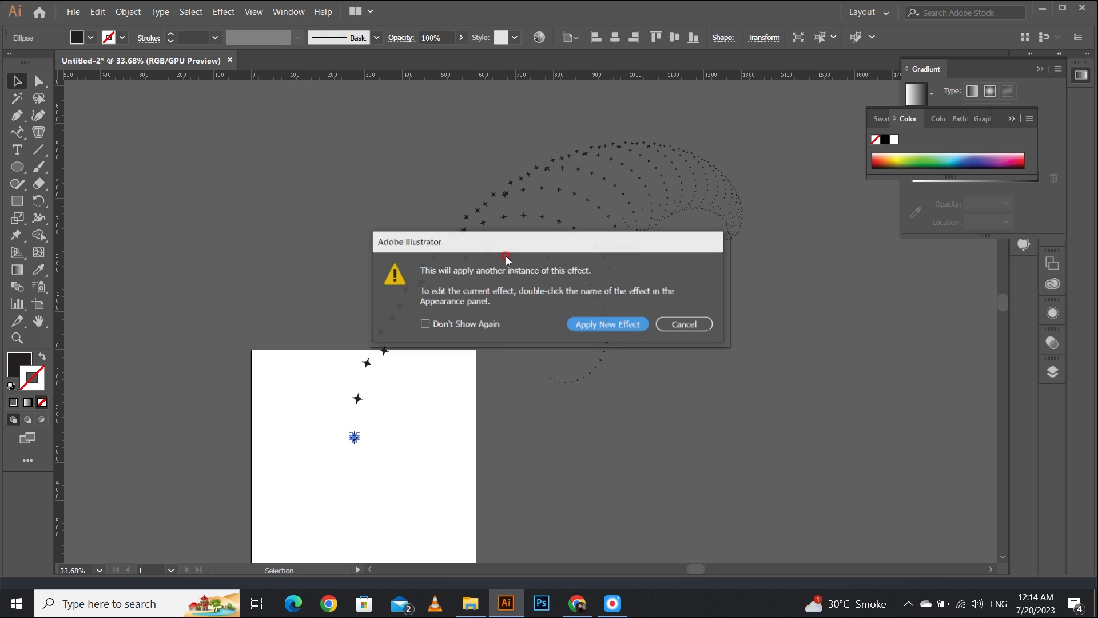
click(496, 325)
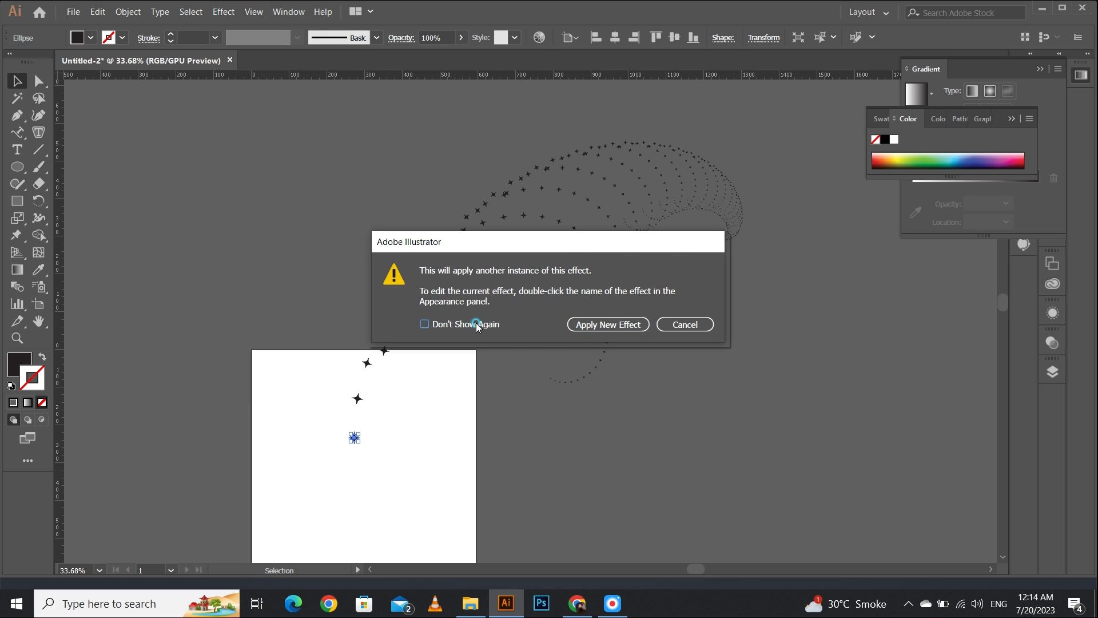
click(597, 324)
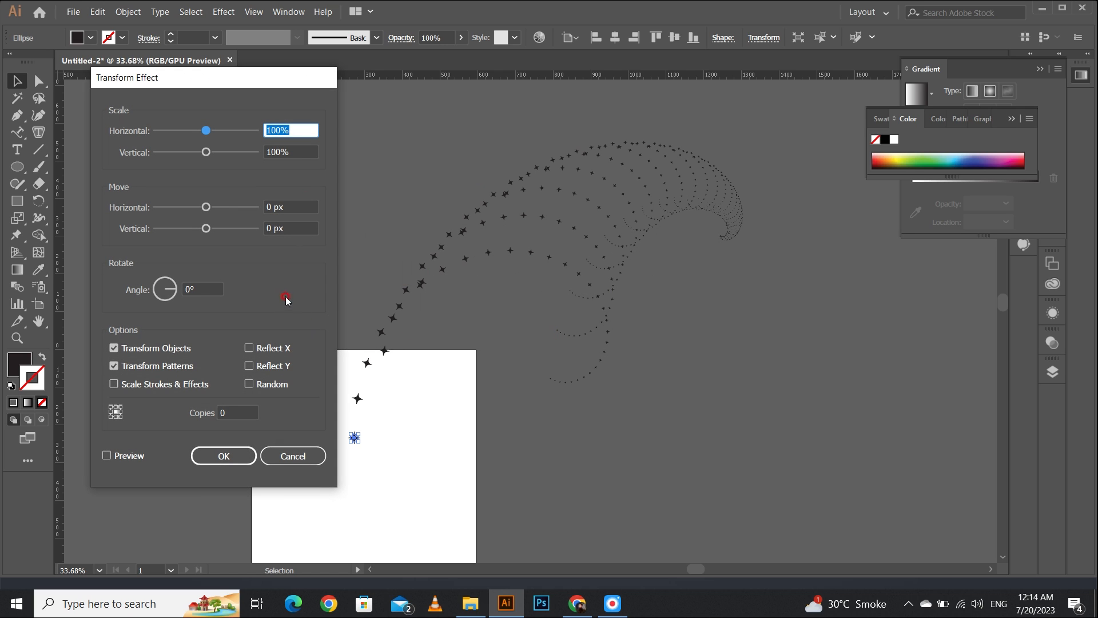
text(92)
key(Tab)
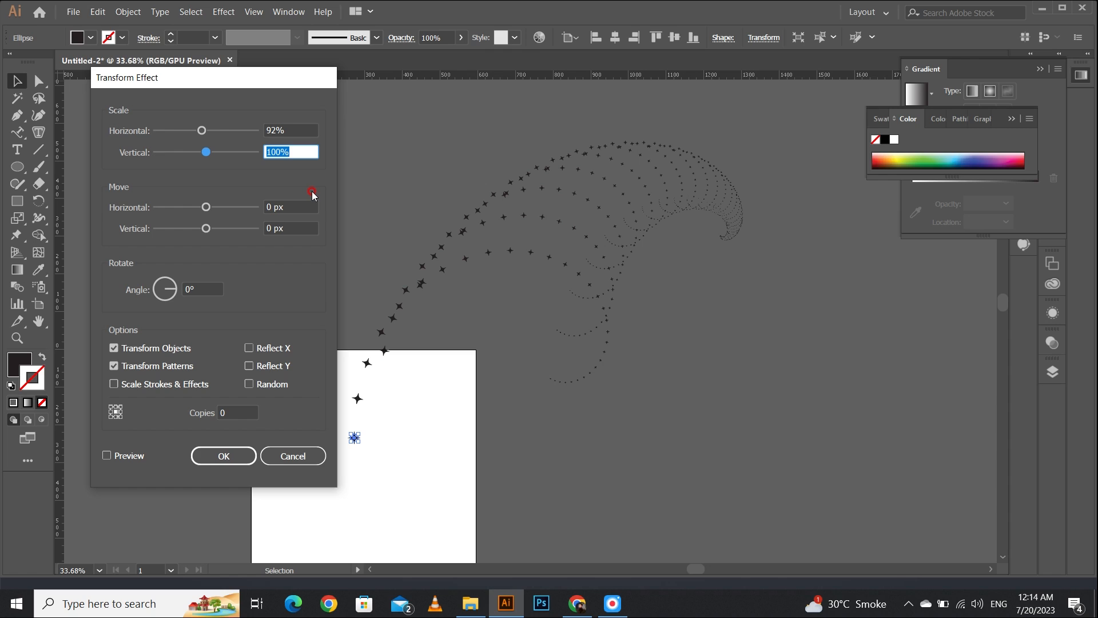
text(92)
- Set the third Transform effect's move distance to -50 px horizontally and 50 px vertically
click(290, 206)
drag(292, 208, 230, 212)
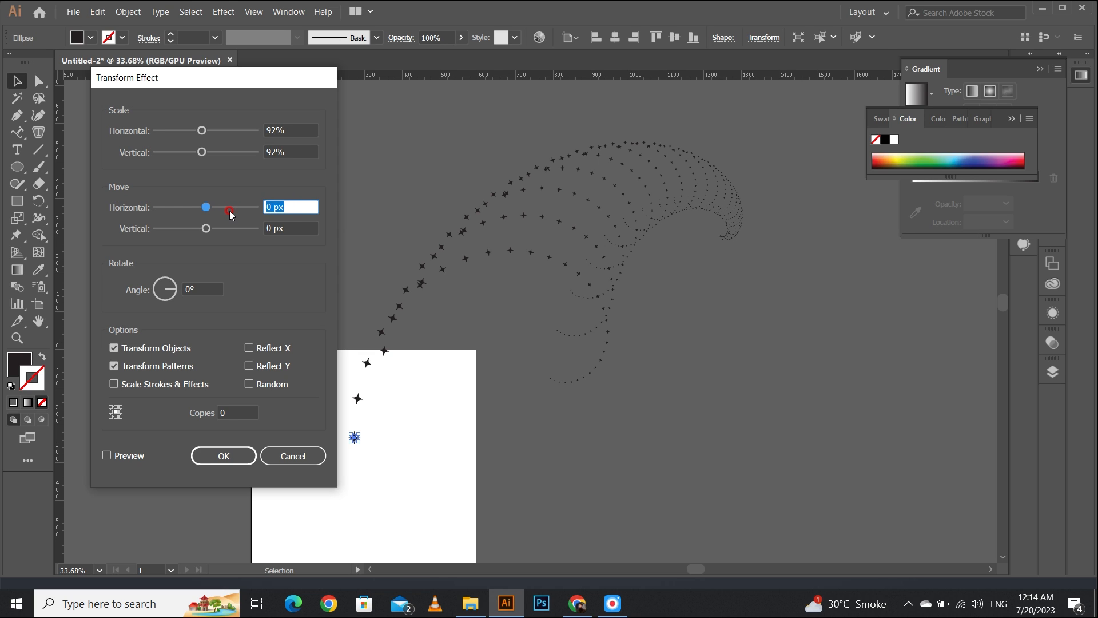
text(-50)
key(Tab)
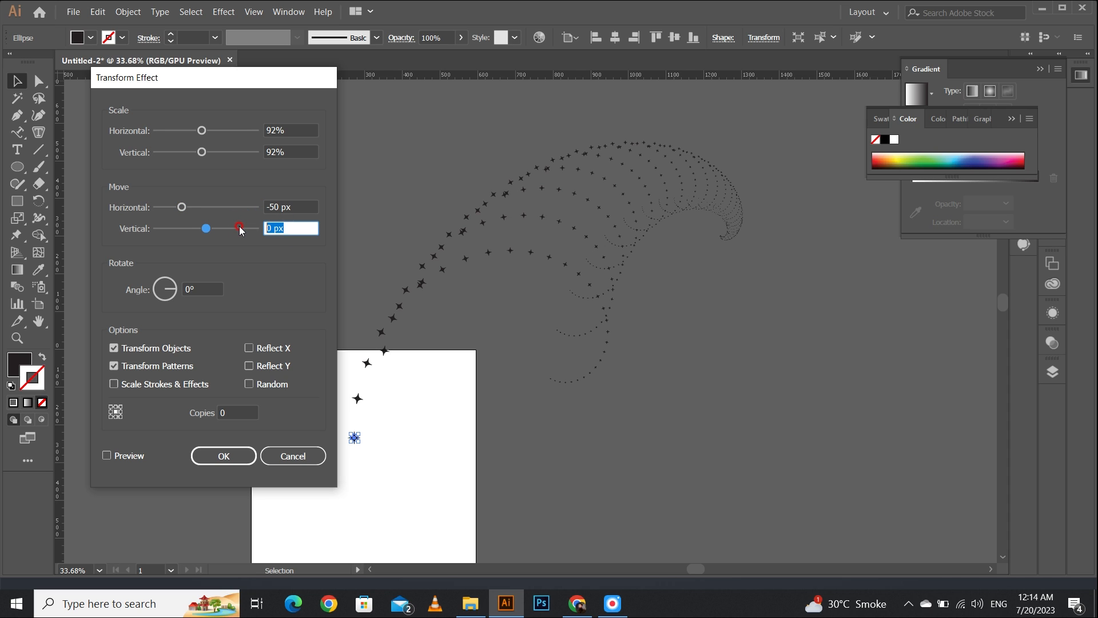
text(50)
- Set the rotation to -170° with the bottom-centre reference point and apply the third Transform effect with 80 copies
key(Tab)
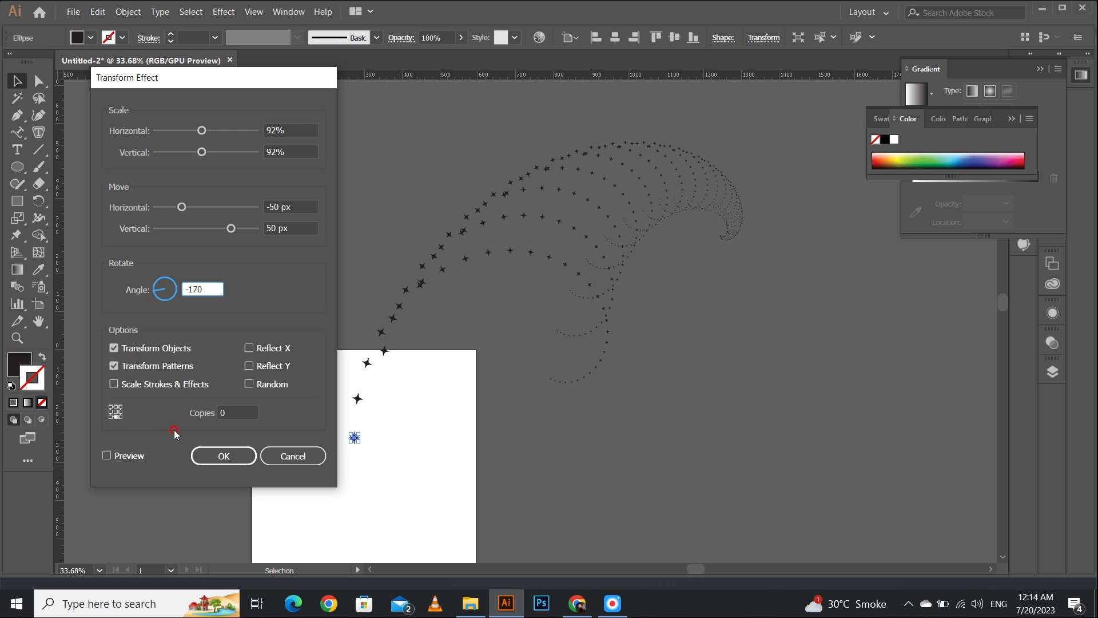
click(219, 415)
text(80)
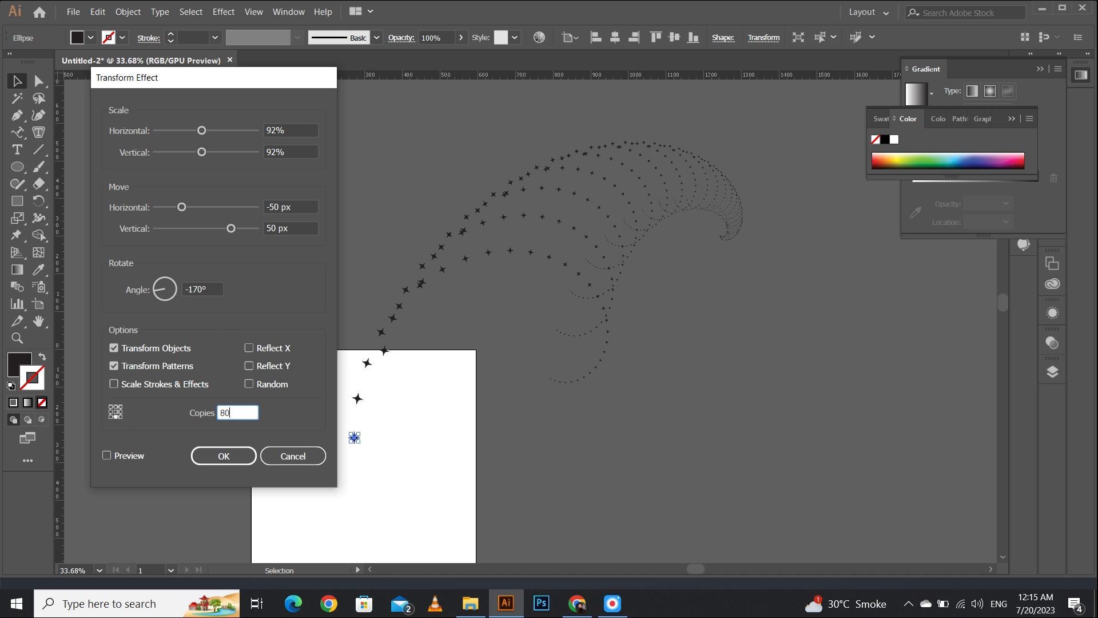
click(224, 456)
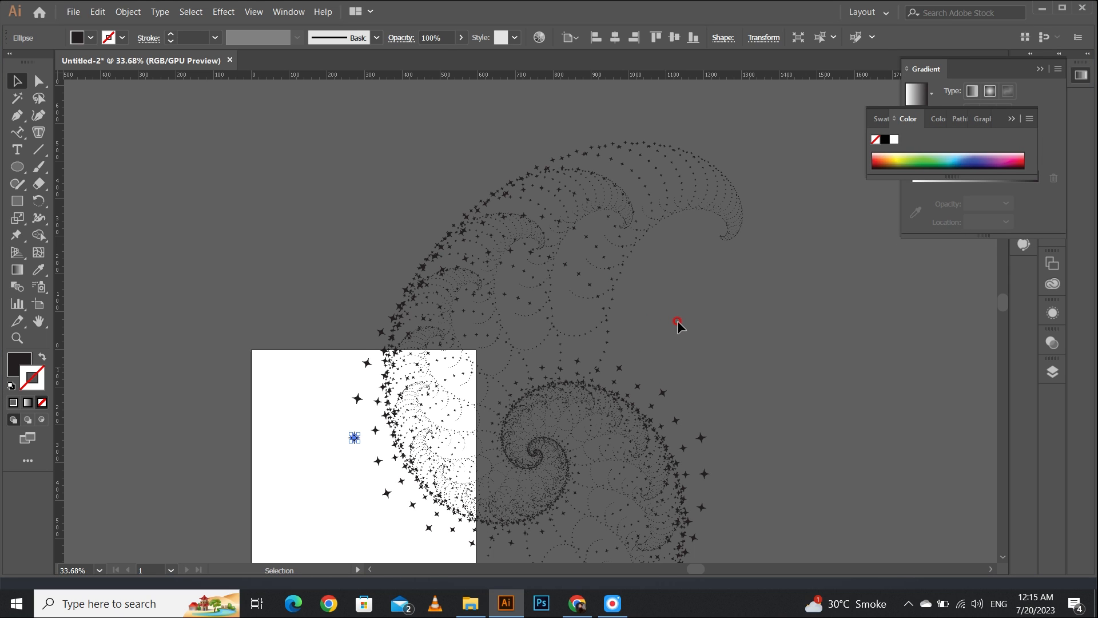
- Deselect the star and examine the whole double-spiral pattern around the artboard
scroll(677, 324, down, 3)
click(689, 292)
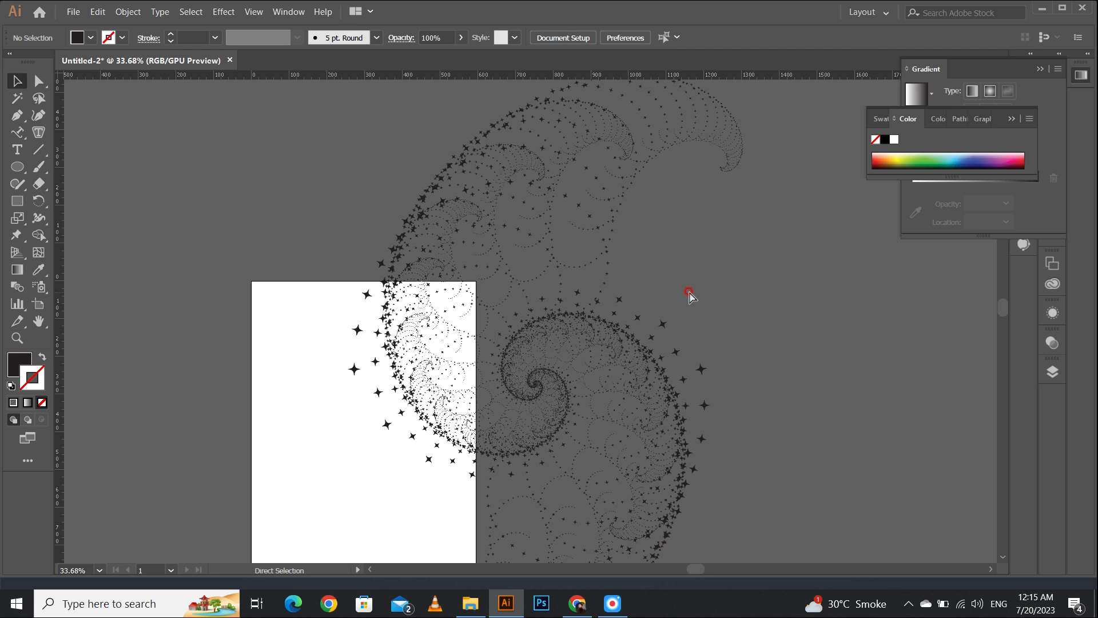
key(ctrl+minus)
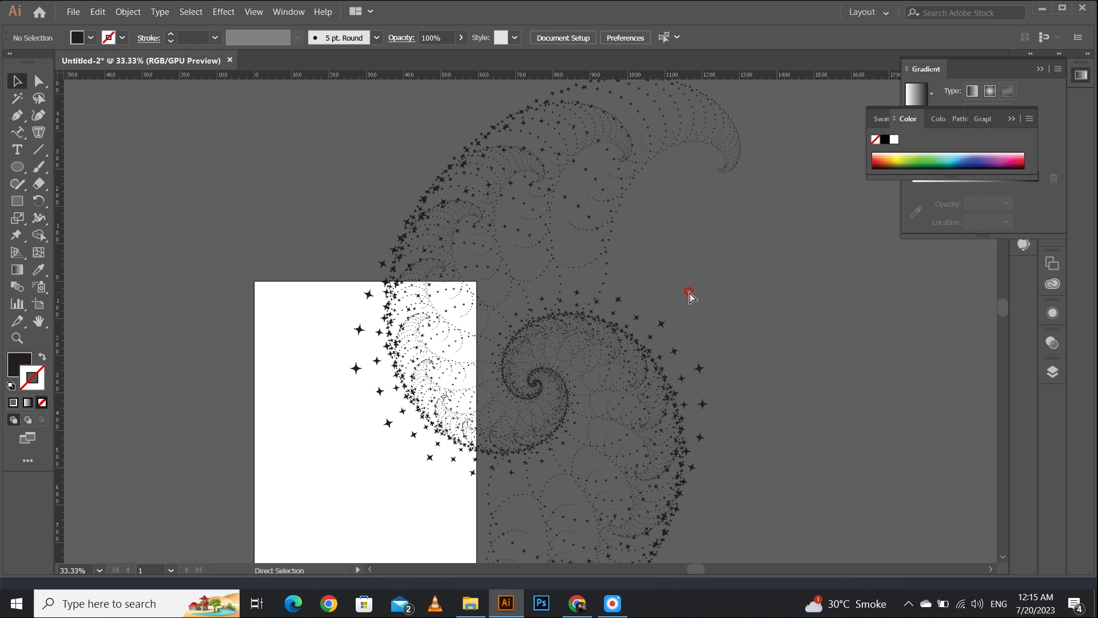
key(ctrl+minus)
key(ctrl+minus)
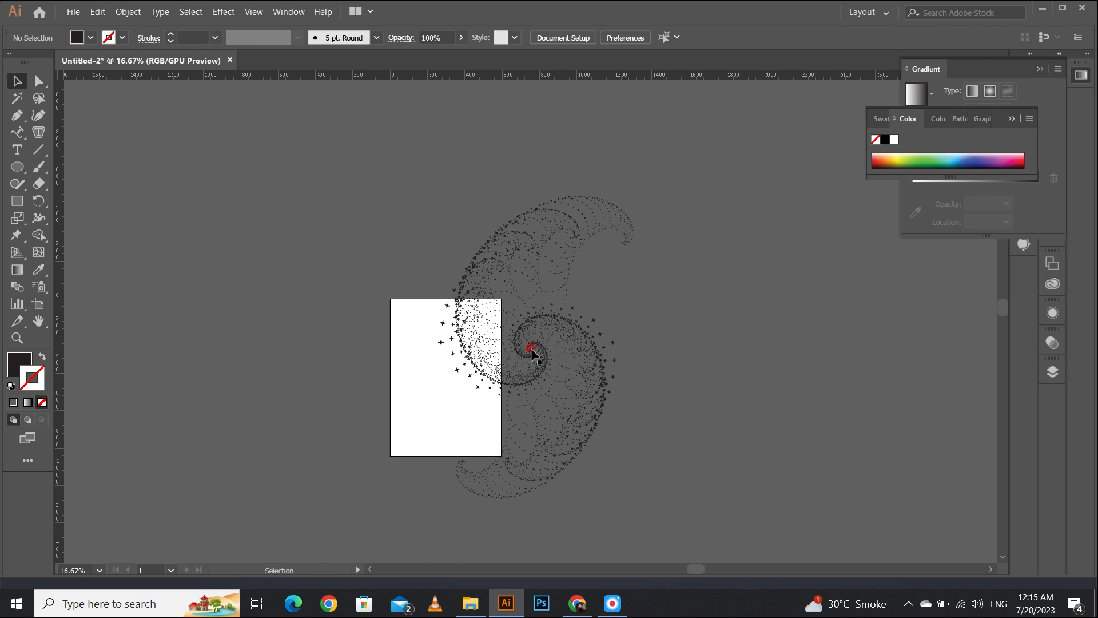
- Select the original star, shift it very slightly to the right and deselect it
click(435, 337)
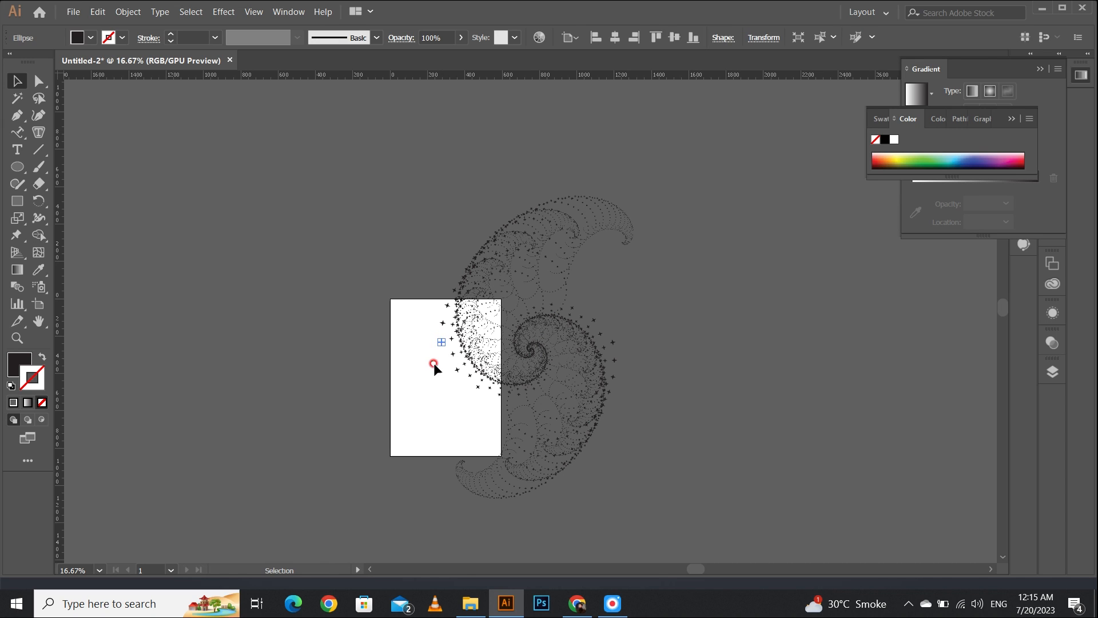
click(400, 258)
drag(345, 172, 698, 511)
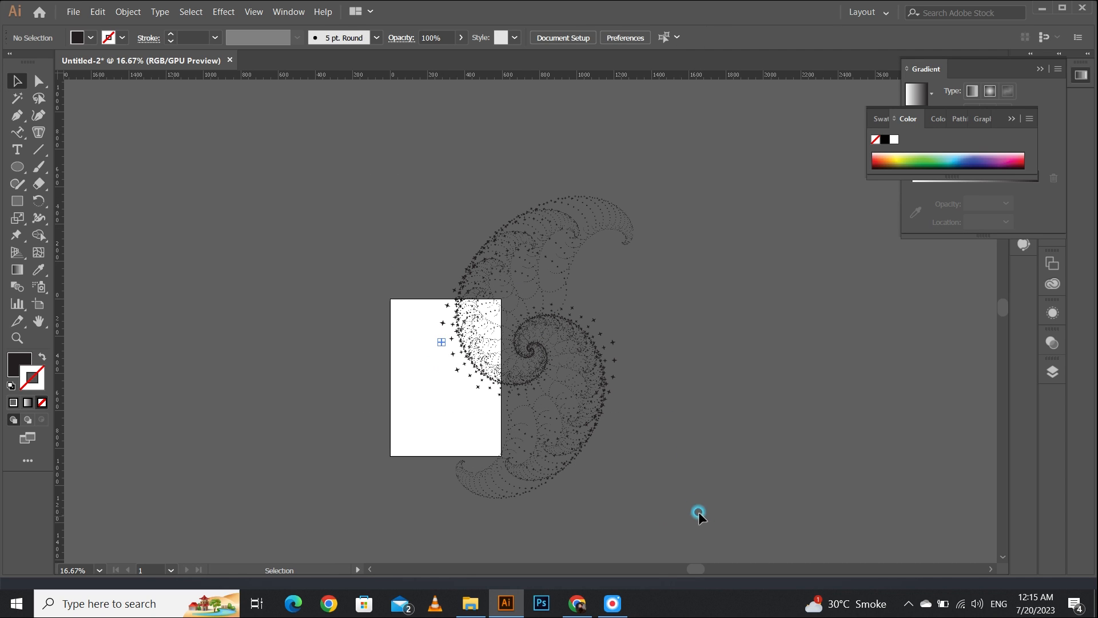
right_click(466, 350)
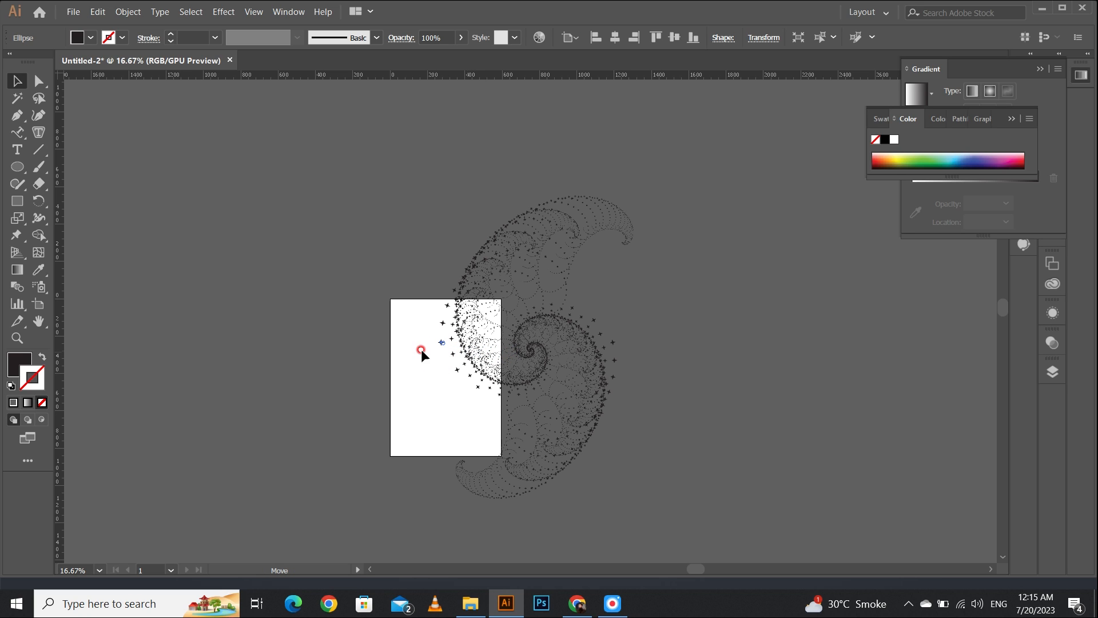
drag(380, 177, 614, 390)
click(598, 397)
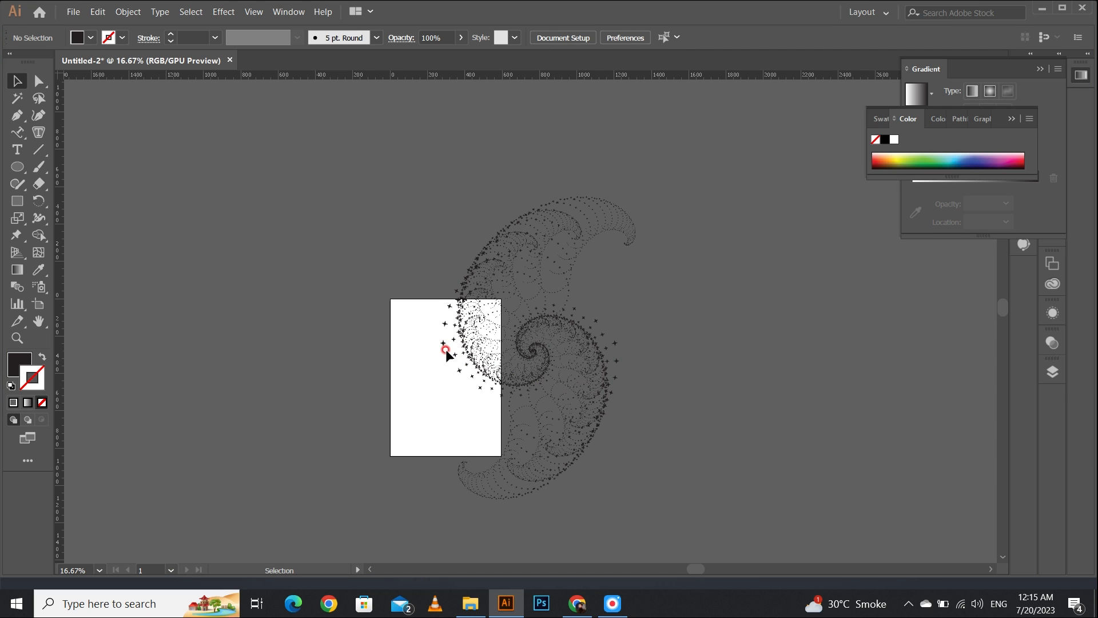
click(443, 344)
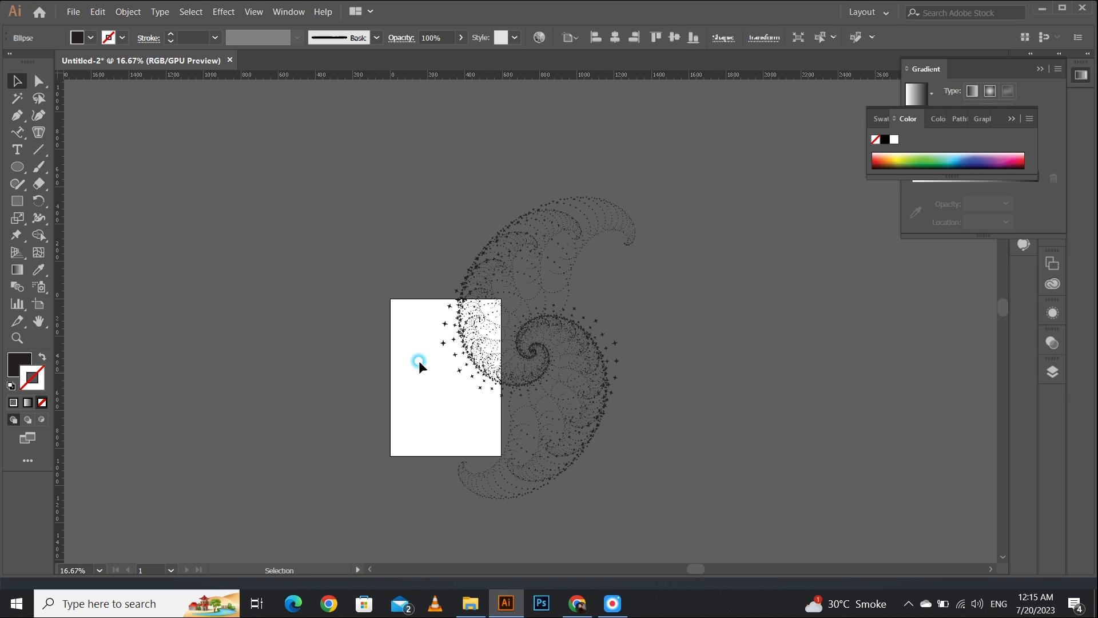
click(418, 359)
- Draw a large square that covers the whole spiral pattern and the artboard
key(m)
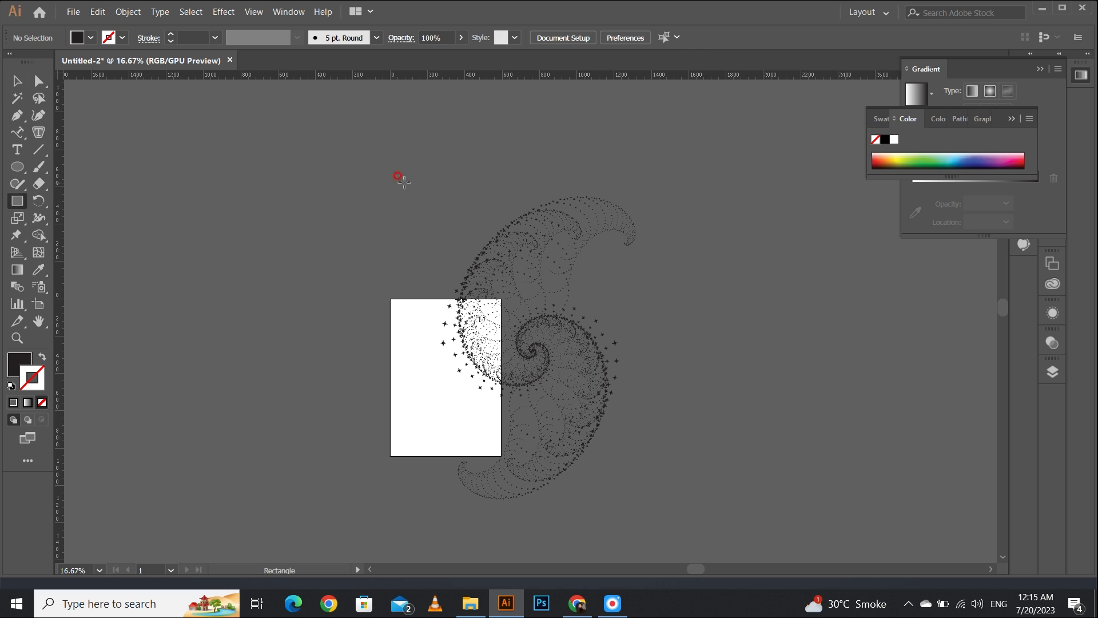
drag(376, 183, 652, 504)
key(v)
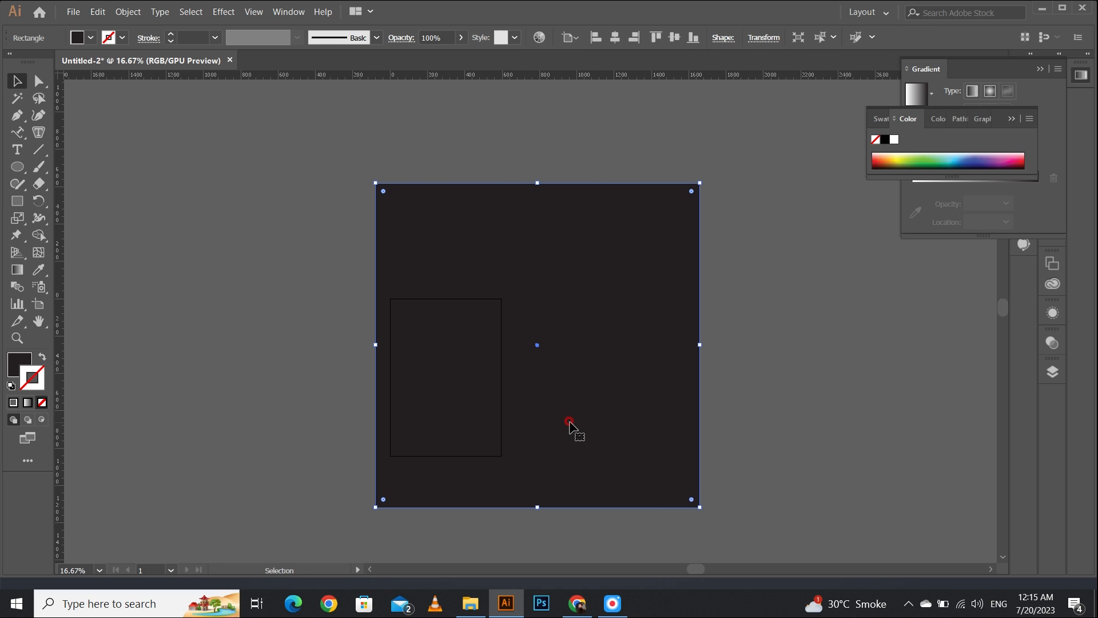
- Fill the square with dark navy blue #0e1a2d and send it behind the spiral
double_click(20, 359)
mouse_move(707, 395)
mouse_down()
mouse_move(686, 409)
mouse_move(697, 412)
mouse_up()
click(896, 303)
mouse_move(753, 378)
mouse_down()
mouse_move(811, 353)
mouse_move(817, 381)
mouse_up()
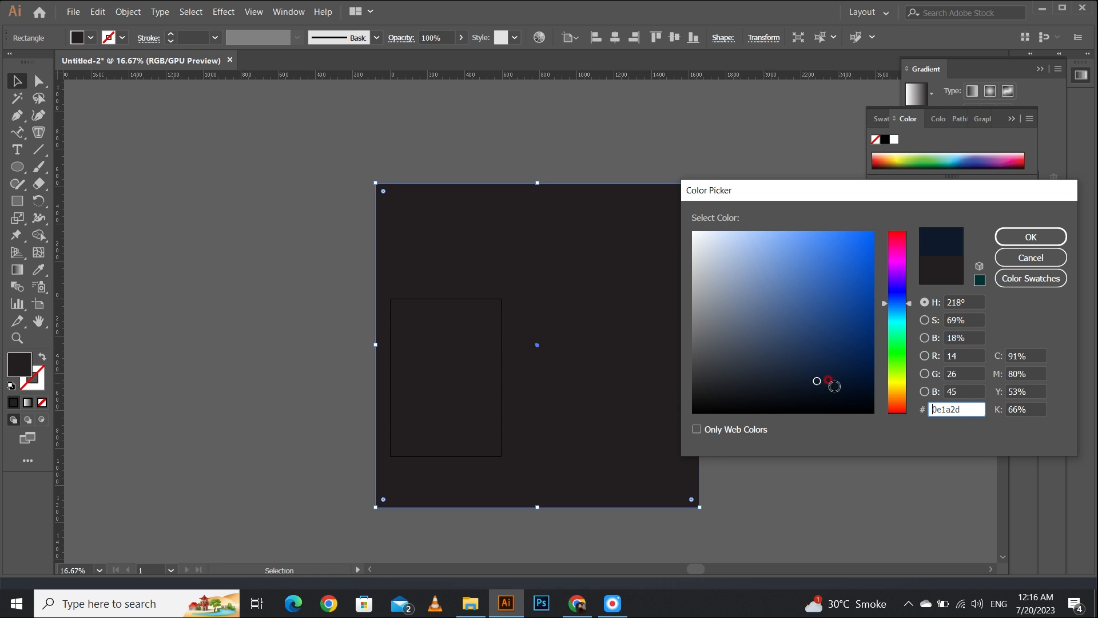
key(Return)
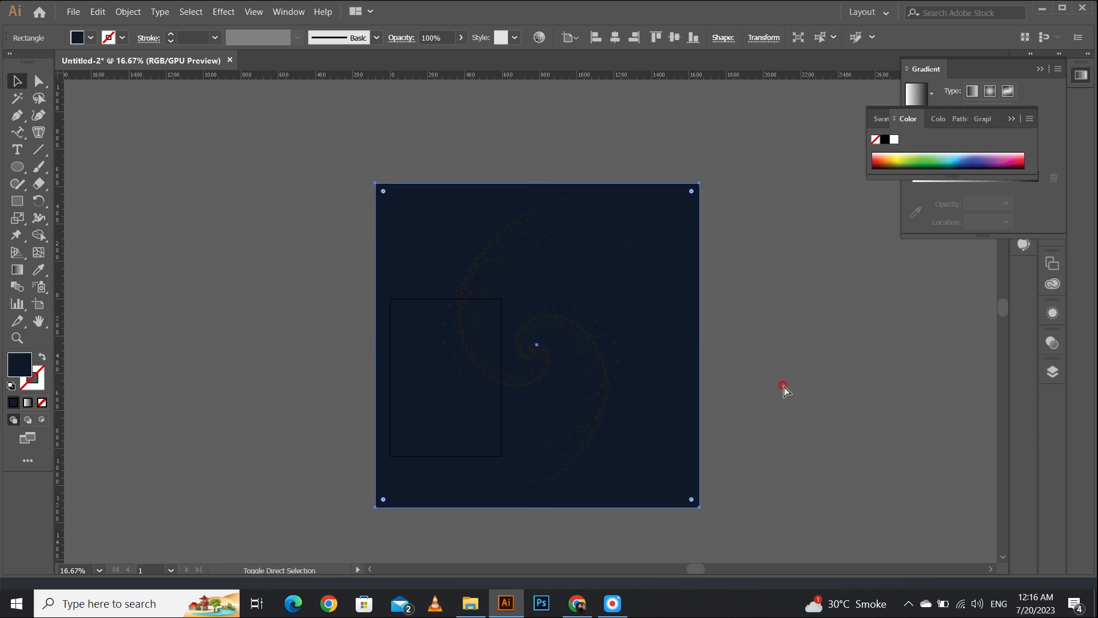
- Fill the original star with white (#ffffff) so the spiral stands out, and deselect it
click(441, 343)
click(21, 364)
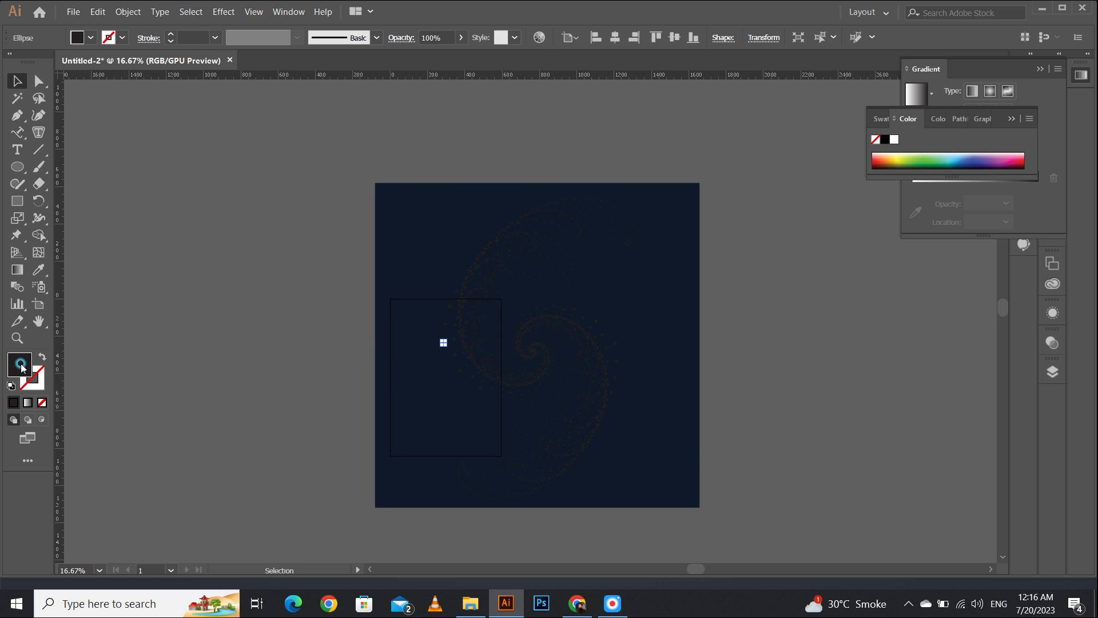
text(ffffff)
click(1056, 236)
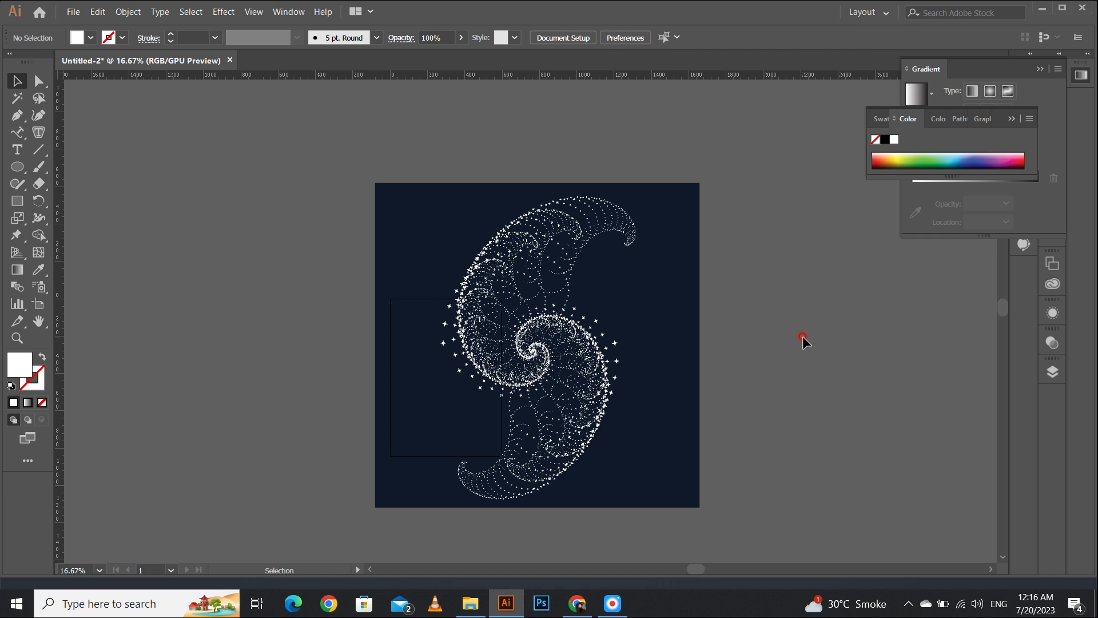
key(a)
- Examine the white star spiral up close along its full height on the navy background
key(ctrl+equal)
key(ctrl+equal)
scroll(714, 312, up, 2)
scroll(714, 313, down, 10)
scroll(713, 314, up, 4)
key(ctrl+equal)
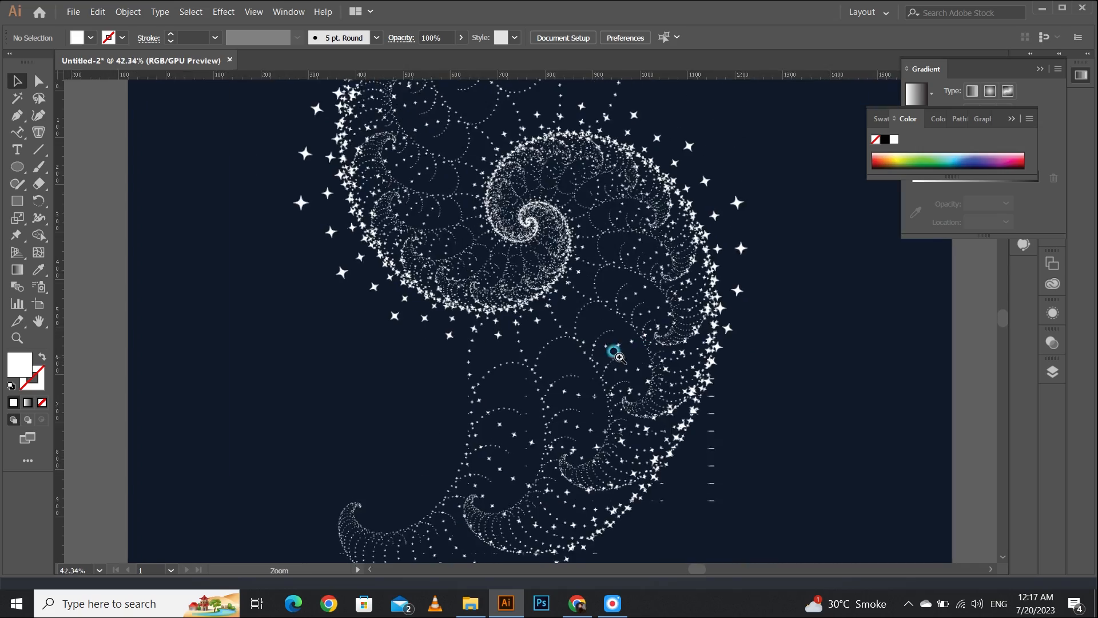
scroll(726, 326, down, 3)
scroll(753, 336, up, 3)
scroll(789, 309, up, 6)
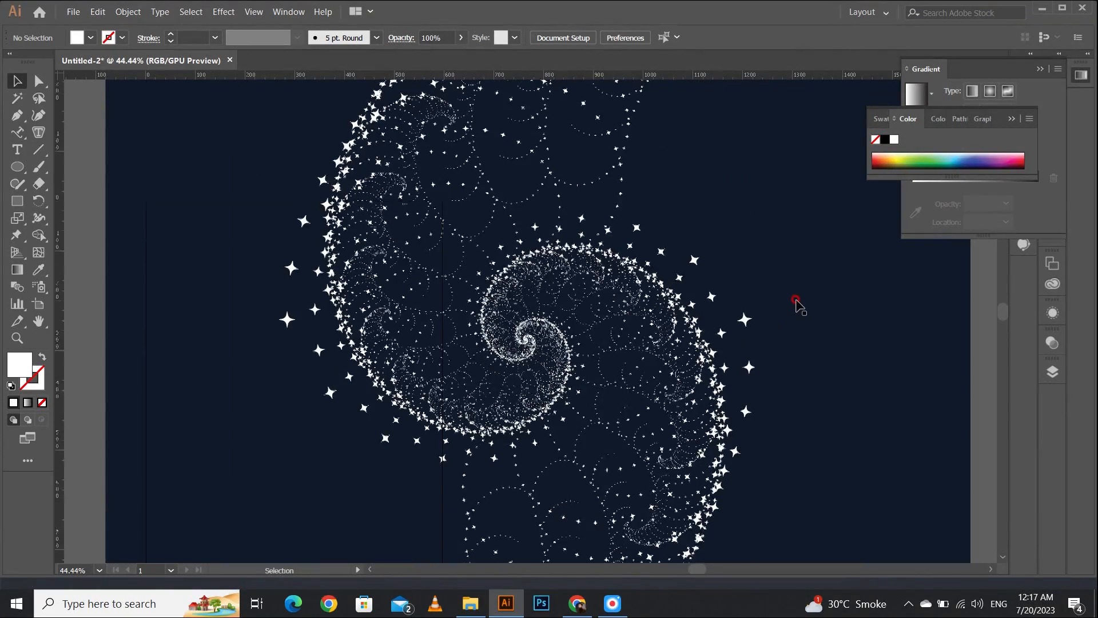
- Hide the panels and rulers and show the artwork in full-screen mode
key(Tab)
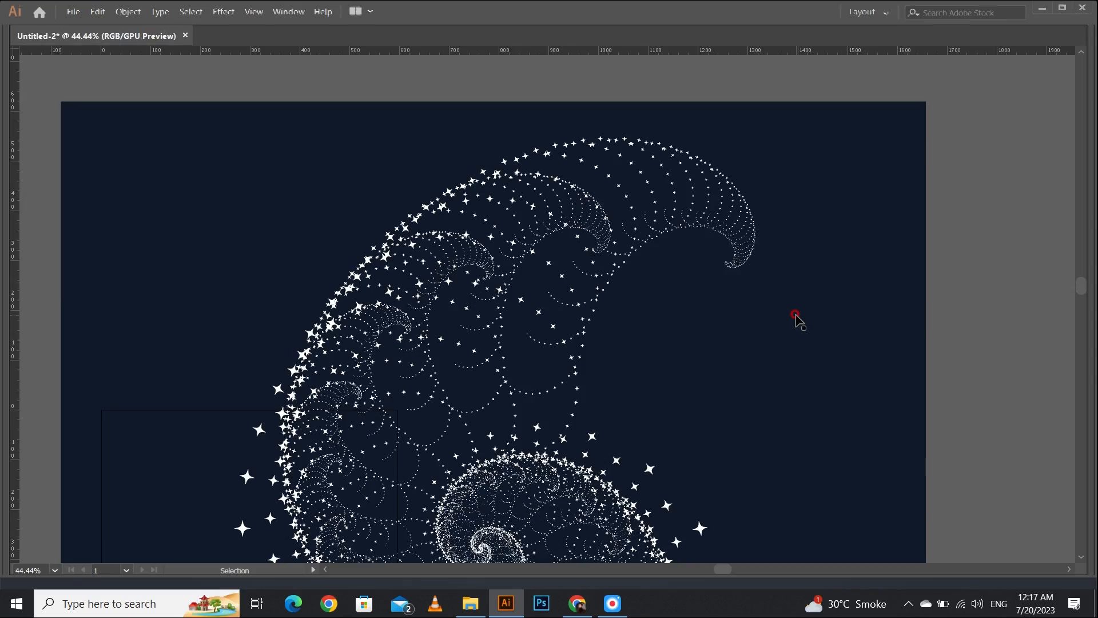
key(f)
key(f)
key(ctrl+r)
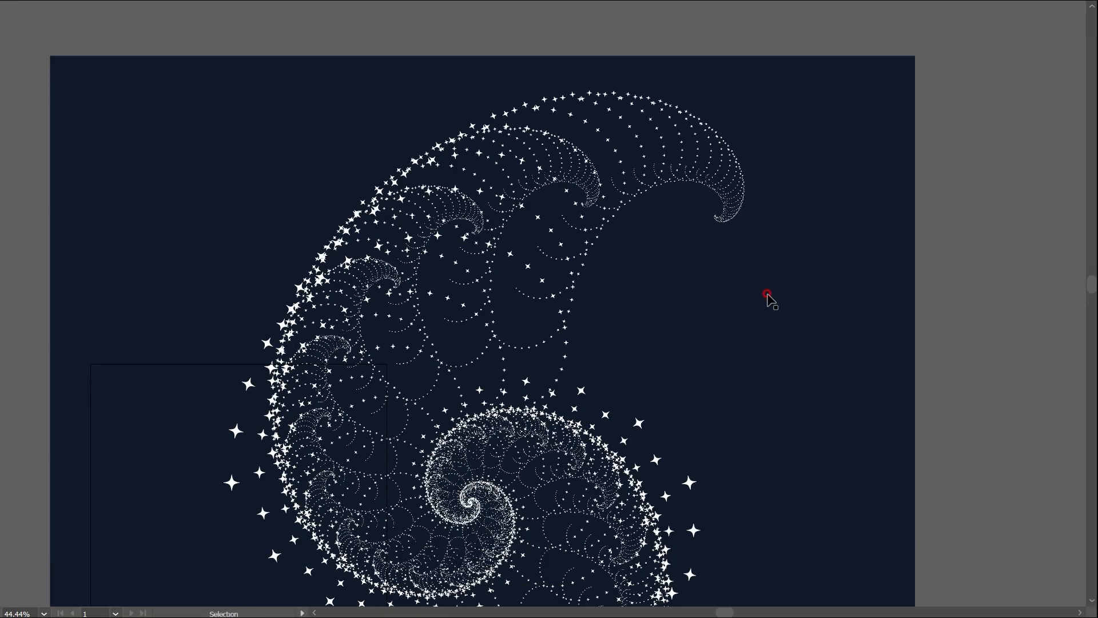
- Examine the upper arm and centre of the finished star spiral in full-screen view
scroll(732, 257, down, 2)
drag(691, 210, 723, 216)
drag(656, 246, 760, 264)
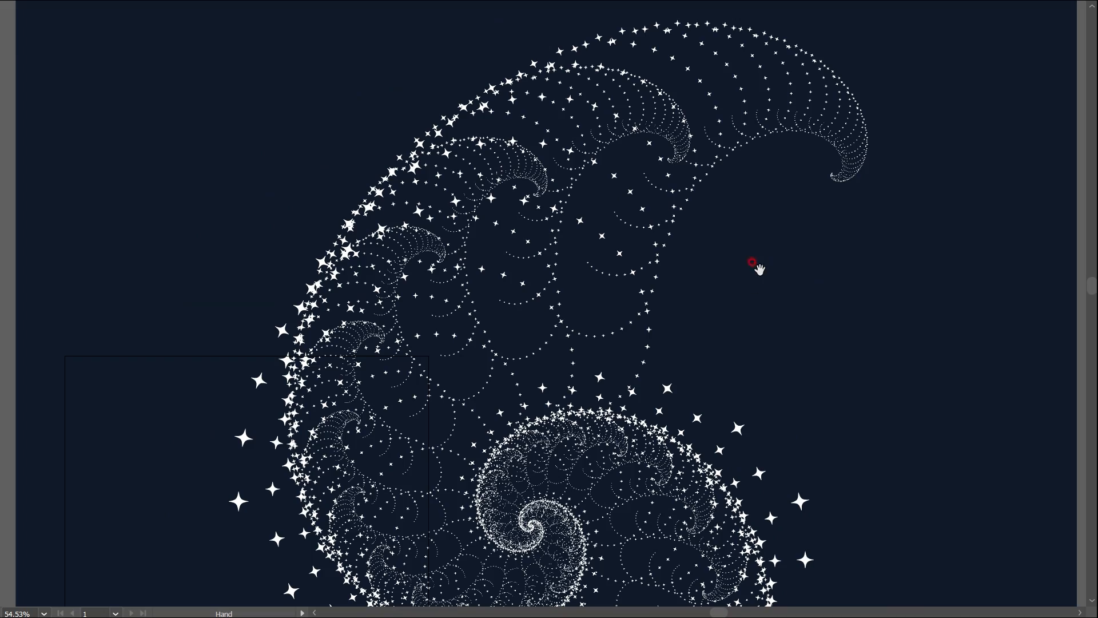
drag(739, 255, 738, 252)
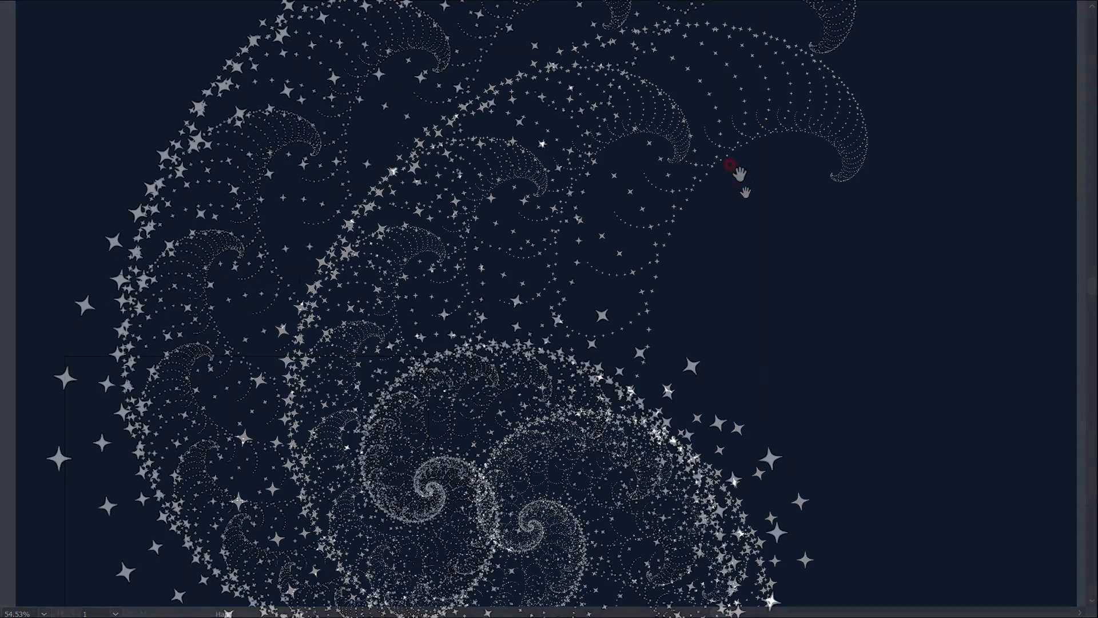
drag(730, 166, 861, 188)
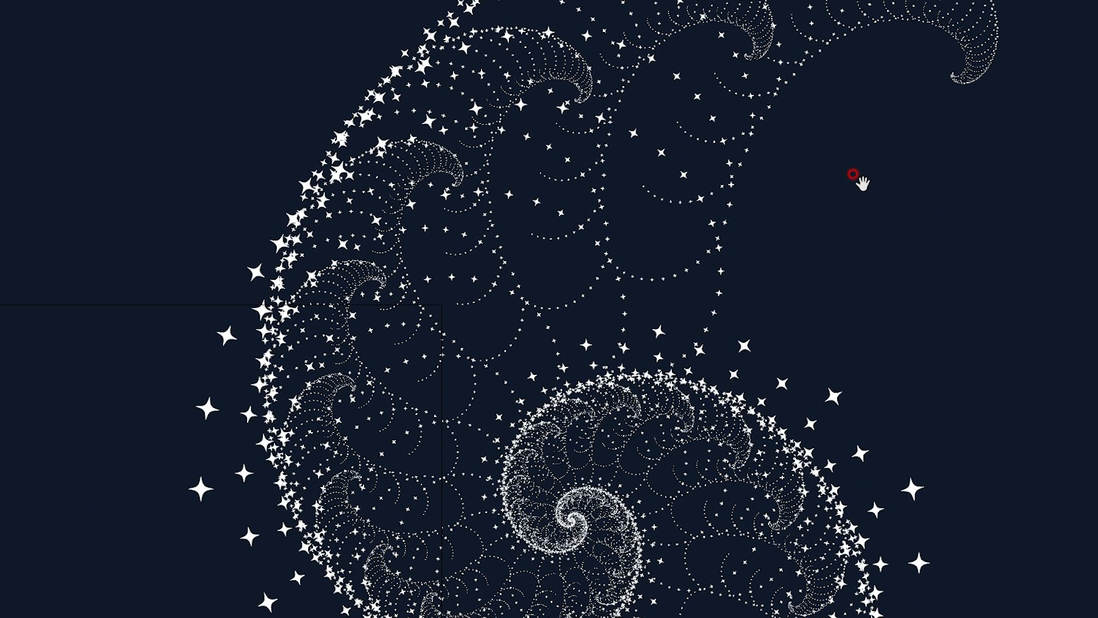
drag(846, 272, 842, 96)
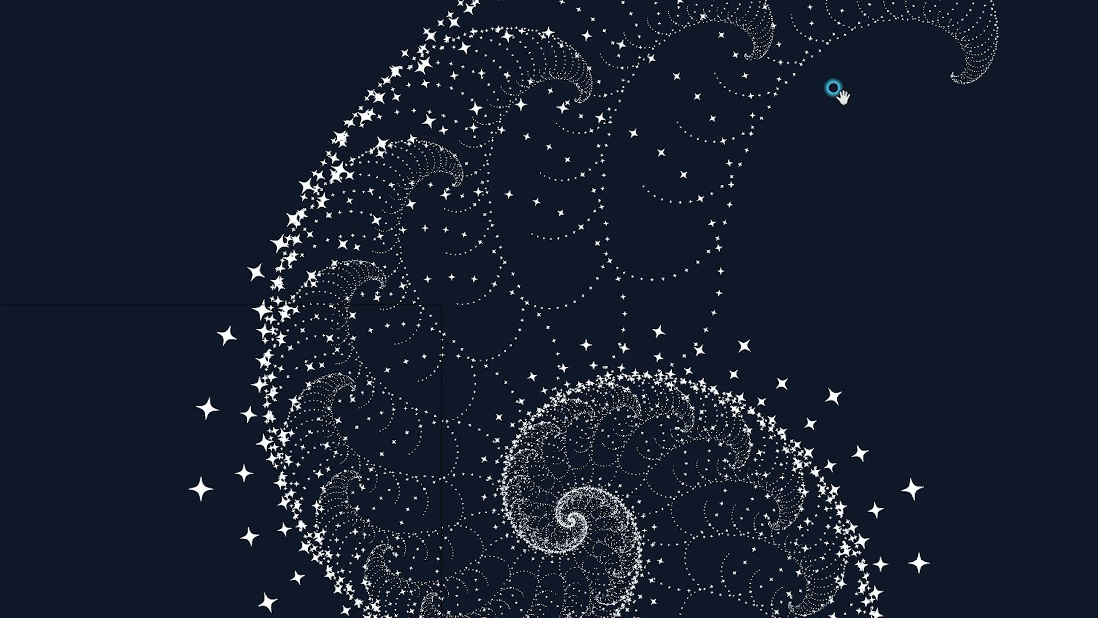